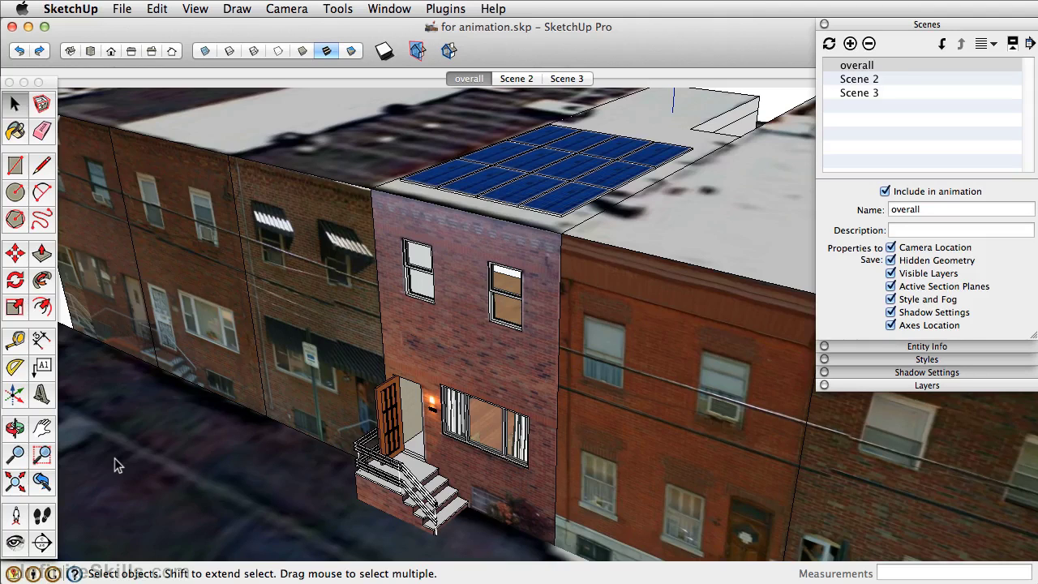
Position the camera on the front entry landing, looking through the open door at the staircase, with a 60-degree field of view.
{"action": "left_click", "coordinate": [15, 514]}
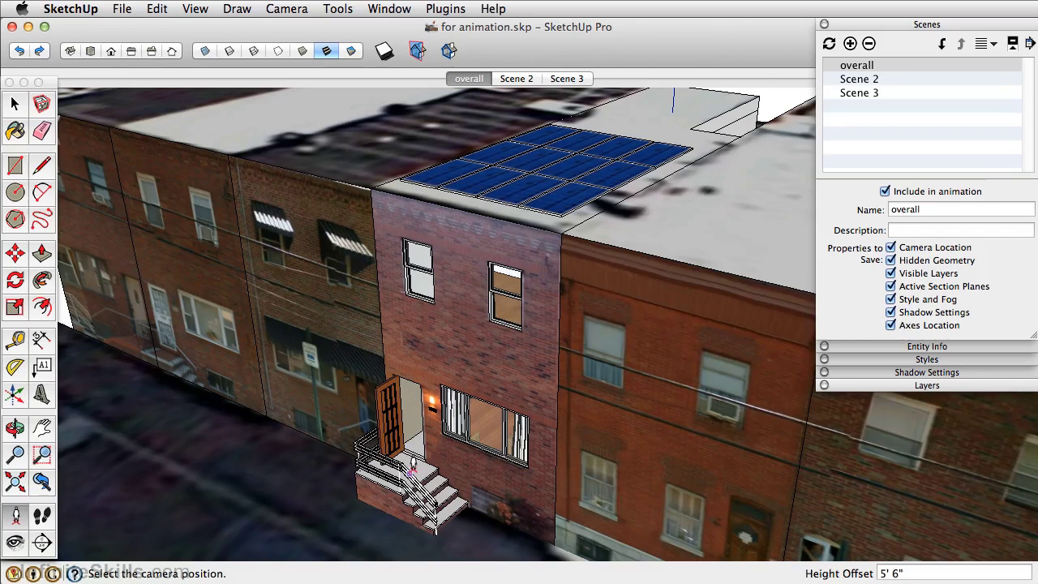
{"action": "left_click", "coordinate": [415, 455]}
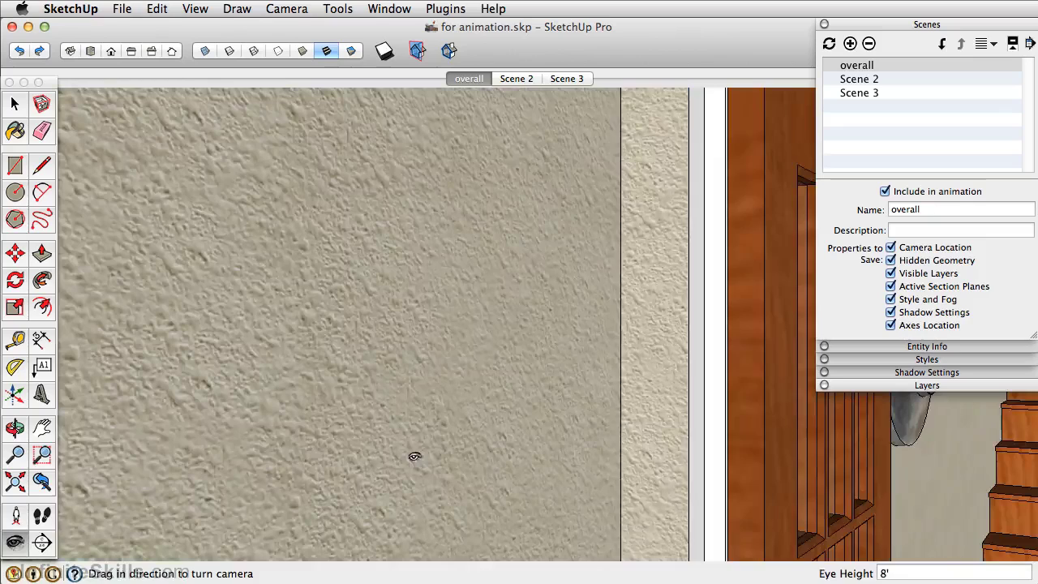
{"action": "left_click_drag", "start_coordinate": [415, 457], "coordinate": [367, 423]}
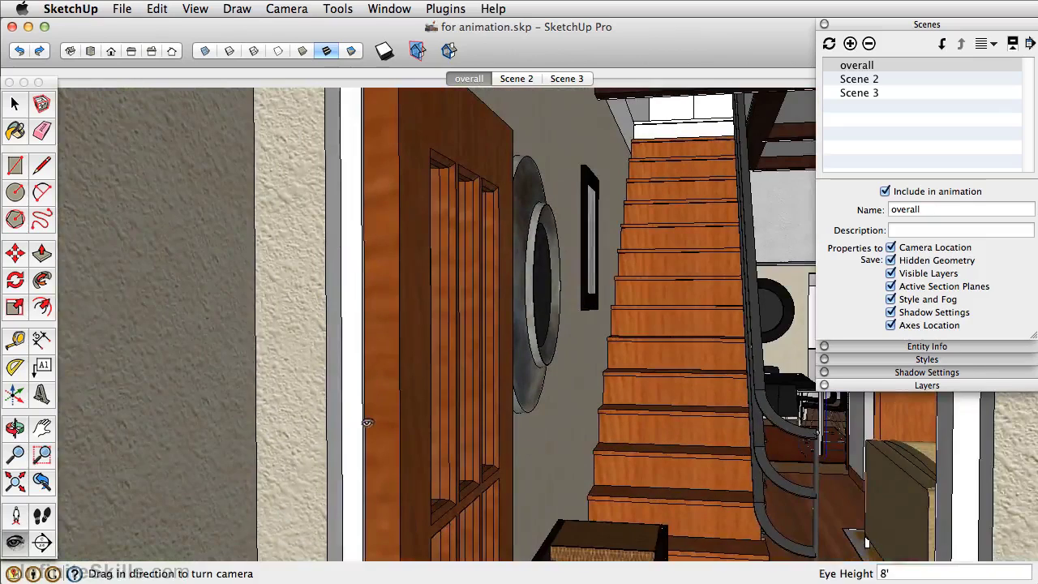
{"action": "mouse_move", "coordinate": [300, 415]}
{"action": "left_mouse_down"}
{"action": "mouse_move", "coordinate": [511, 416]}
{"action": "mouse_move", "coordinate": [306, 403]}
{"action": "left_mouse_up"}
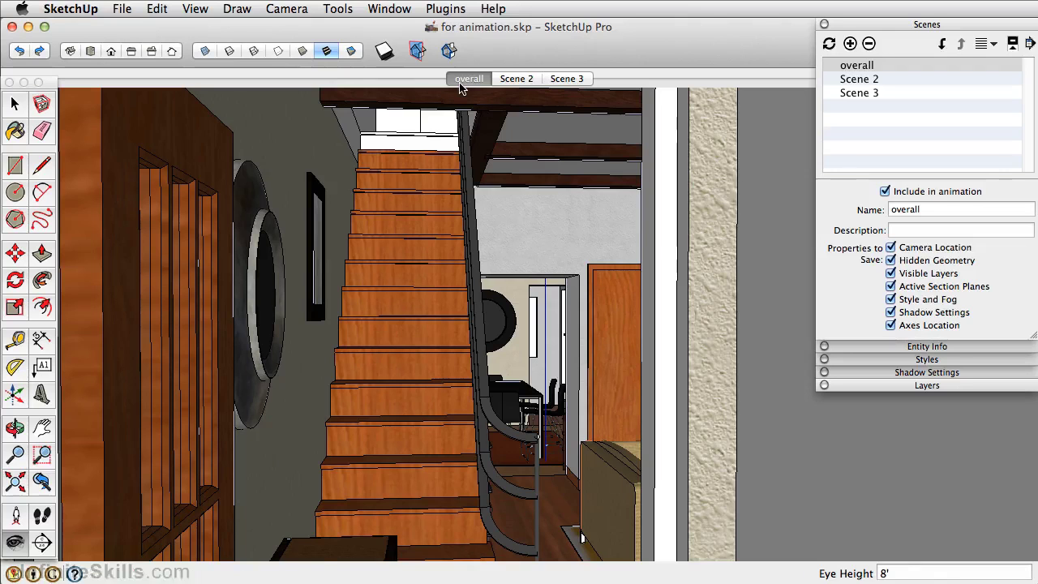
{"action": "key", "text": "z"}
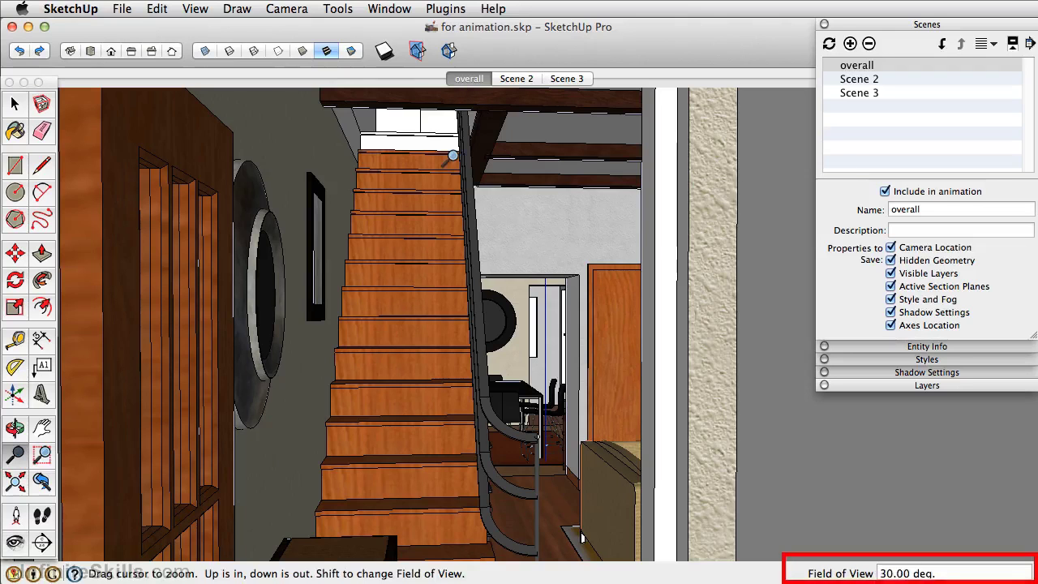
{"action": "type", "text": "60"}
{"action": "key", "text": "Return"}
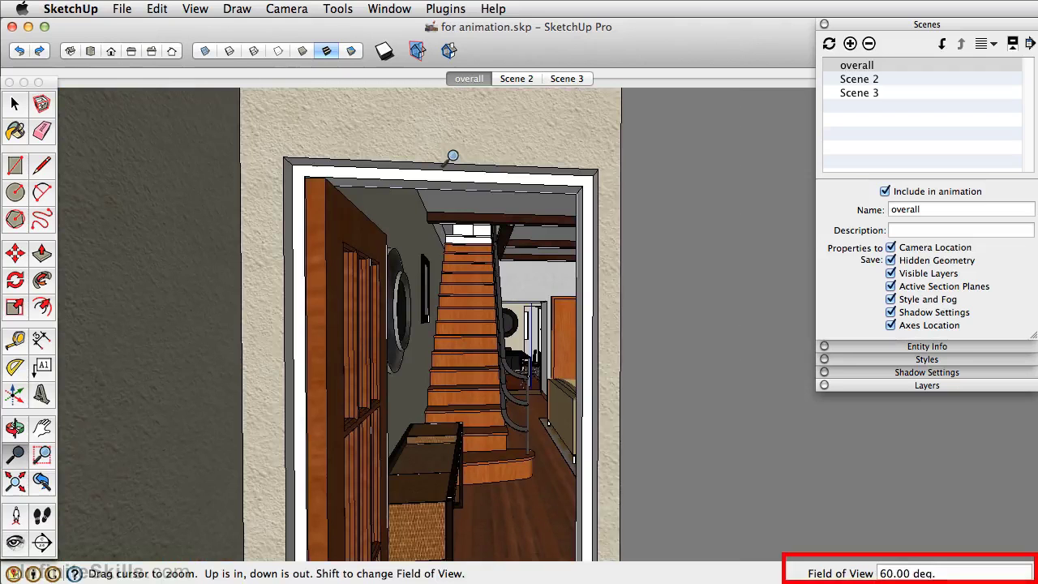
Add a scene of the doorway view and name it "entry".
{"action": "left_click", "coordinate": [850, 43]}
{"action": "triple_click", "coordinate": [941, 209]}
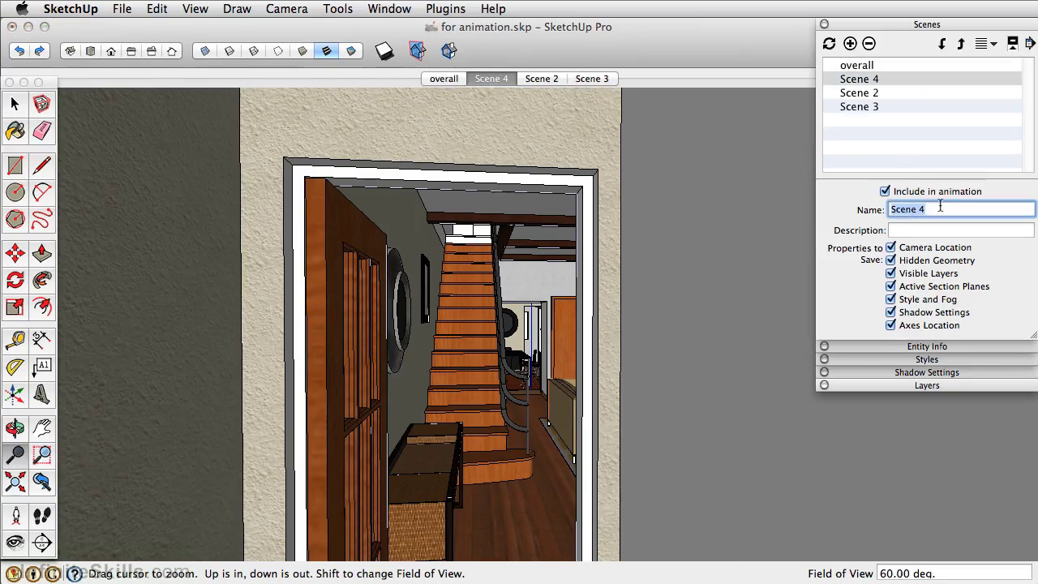
{"action": "type", "text": "entry"}
{"action": "key", "text": "Return"}
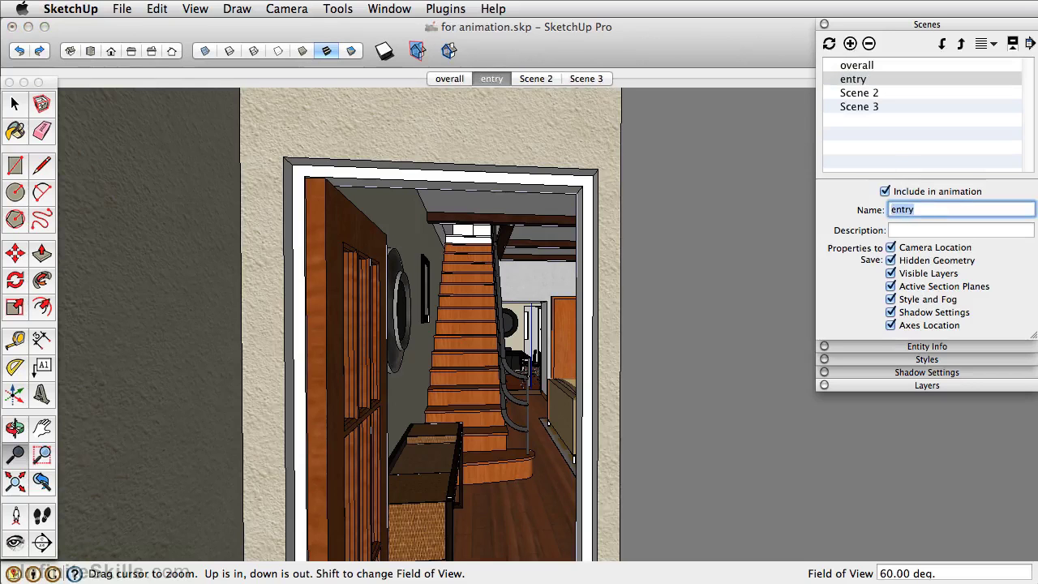
Walk into the living room until stairs, shelves and fireplace are in view, and add a scene there with the scene details hidden.
{"action": "left_click", "coordinate": [40, 519]}
{"action": "left_click_drag", "start_coordinate": [487, 547], "coordinate": [898, 344]}
{"action": "left_click", "coordinate": [1014, 47]}
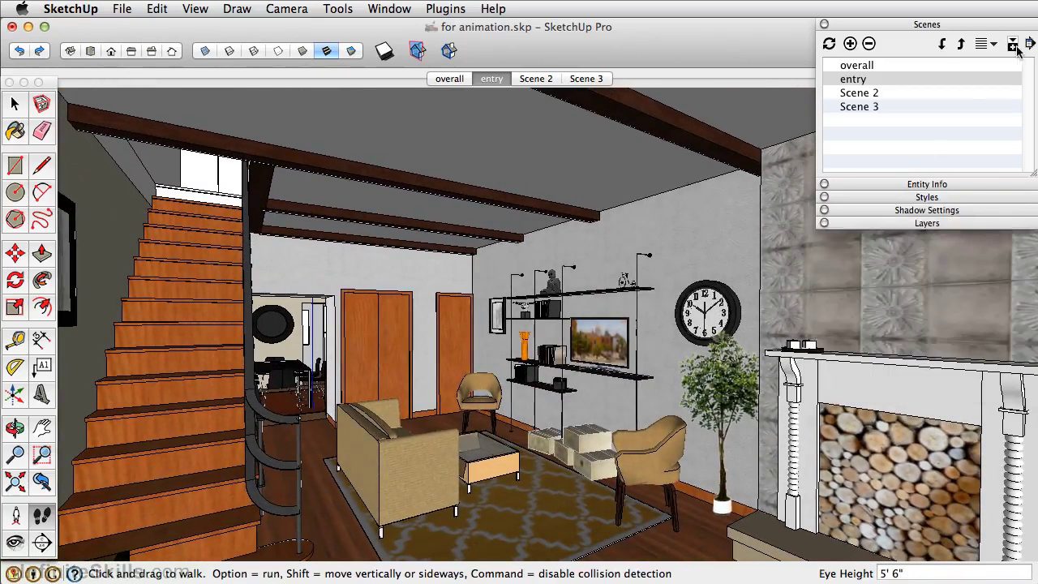
{"action": "left_click_drag", "start_coordinate": [1035, 172], "coordinate": [1035, 151]}
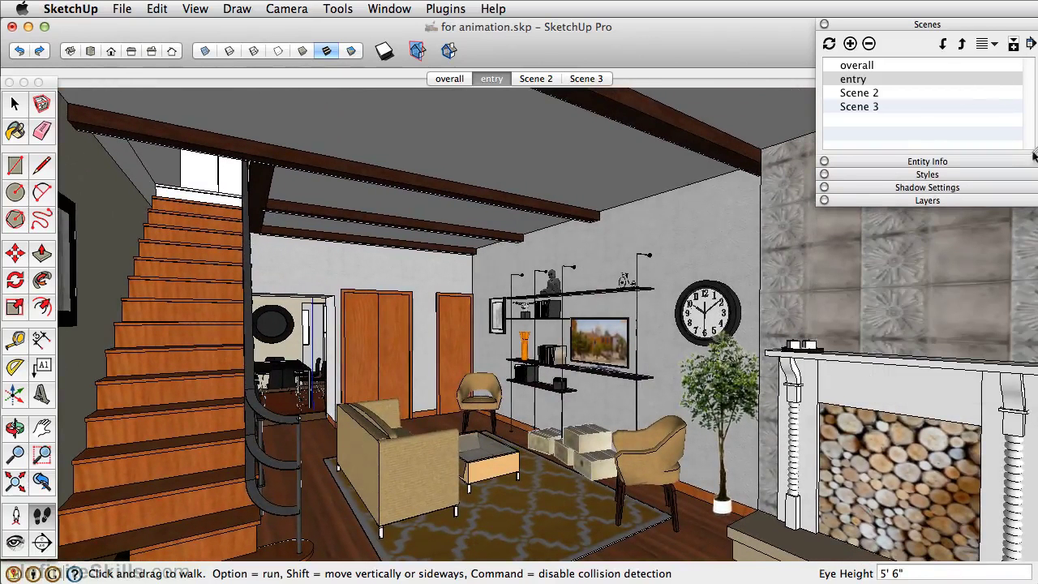
{"action": "left_click", "coordinate": [849, 45]}
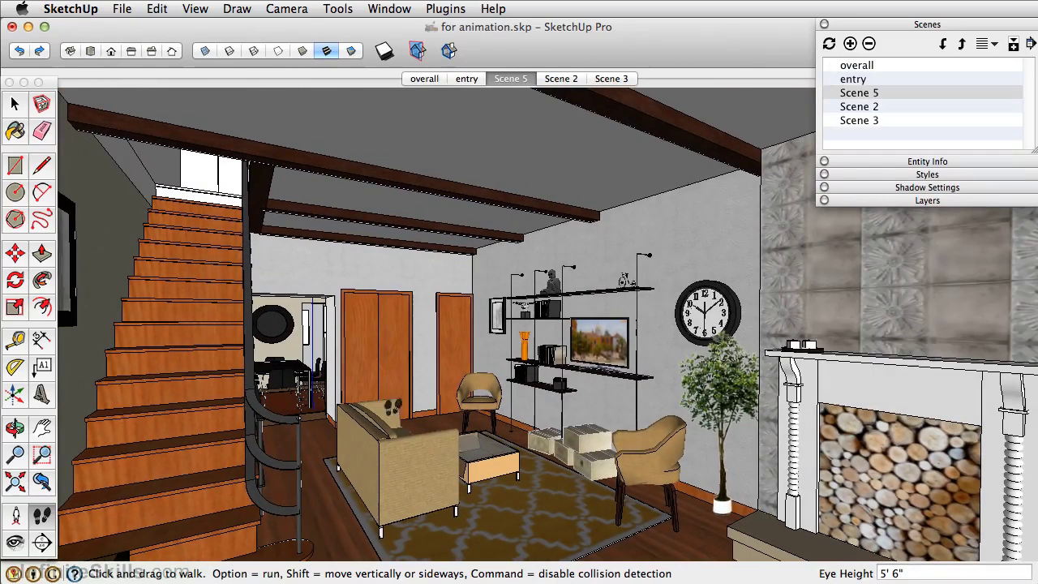
Add a scene from the back of the living room looking toward the front windows, and check its transition from Scene 5.
{"action": "left_click", "coordinate": [14, 516]}
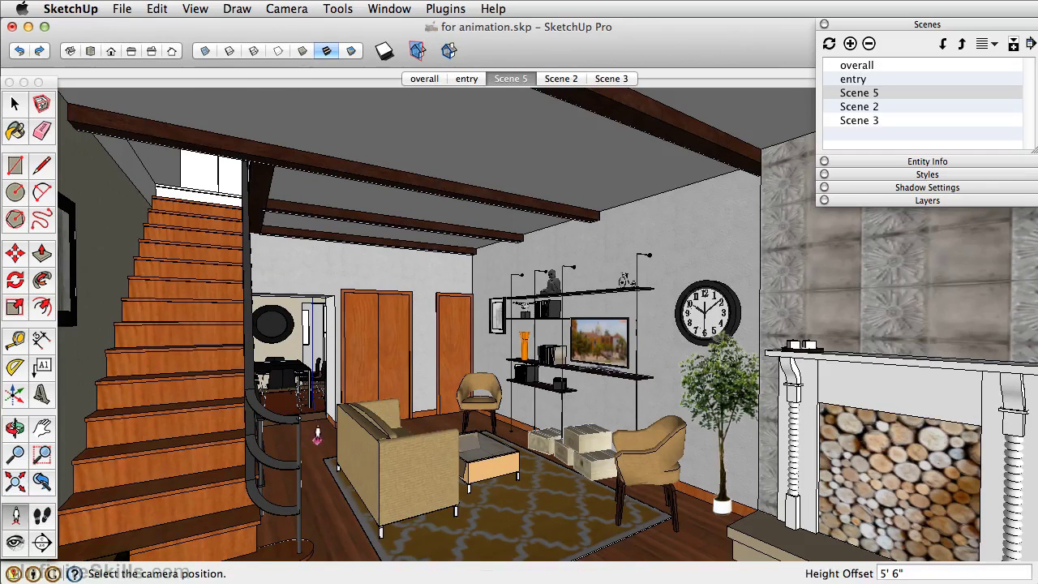
{"action": "left_click", "coordinate": [317, 438]}
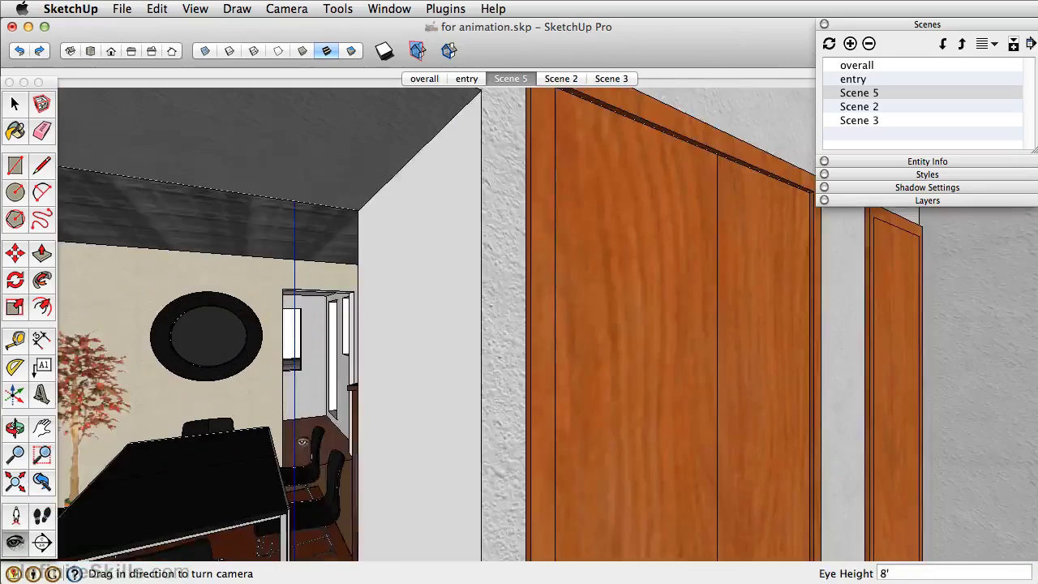
{"action": "left_click_drag", "start_coordinate": [303, 439], "coordinate": [797, 434]}
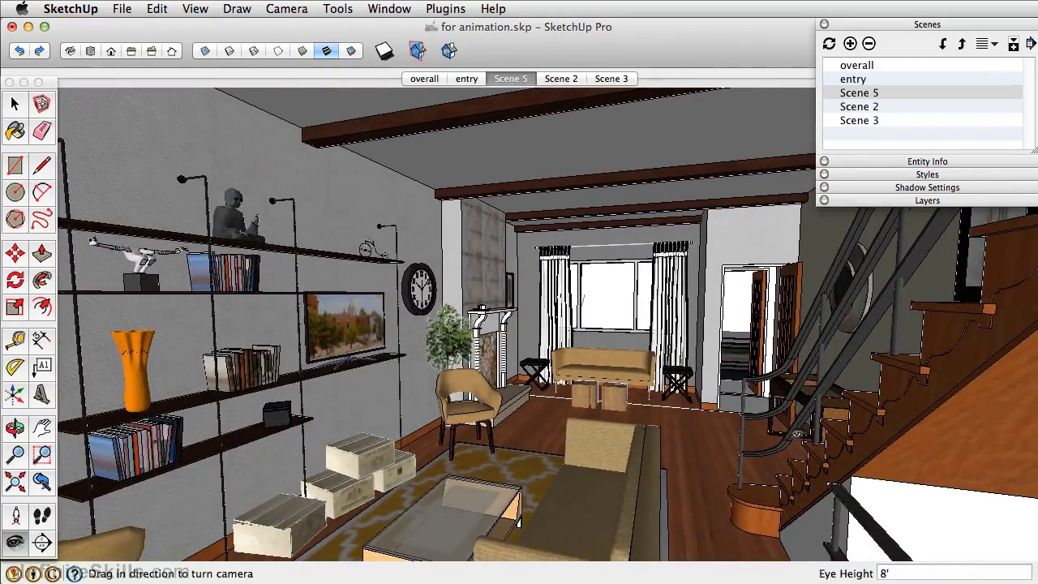
{"action": "left_click", "coordinate": [850, 44]}
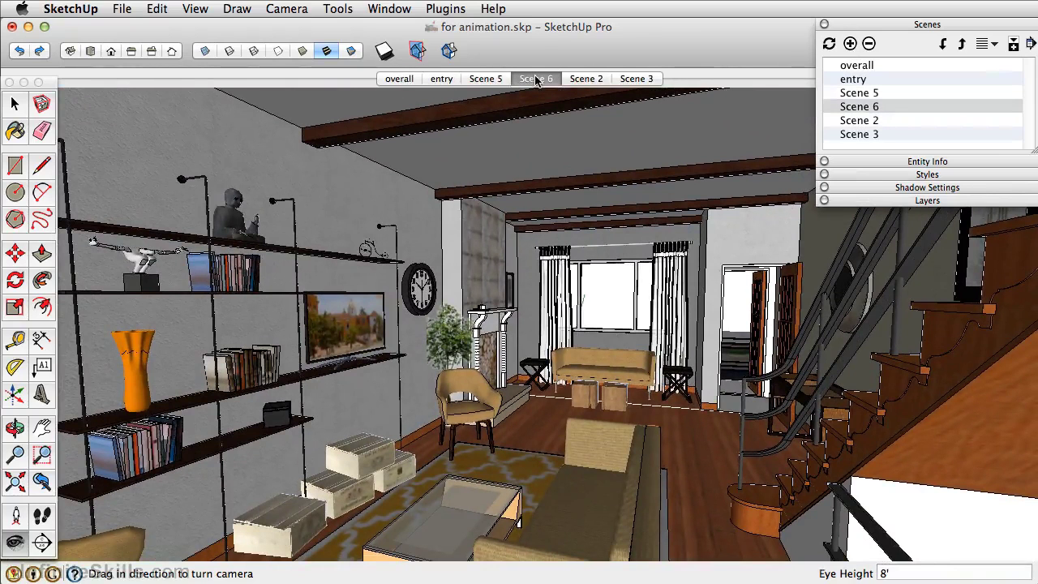
{"action": "left_click", "coordinate": [483, 79]}
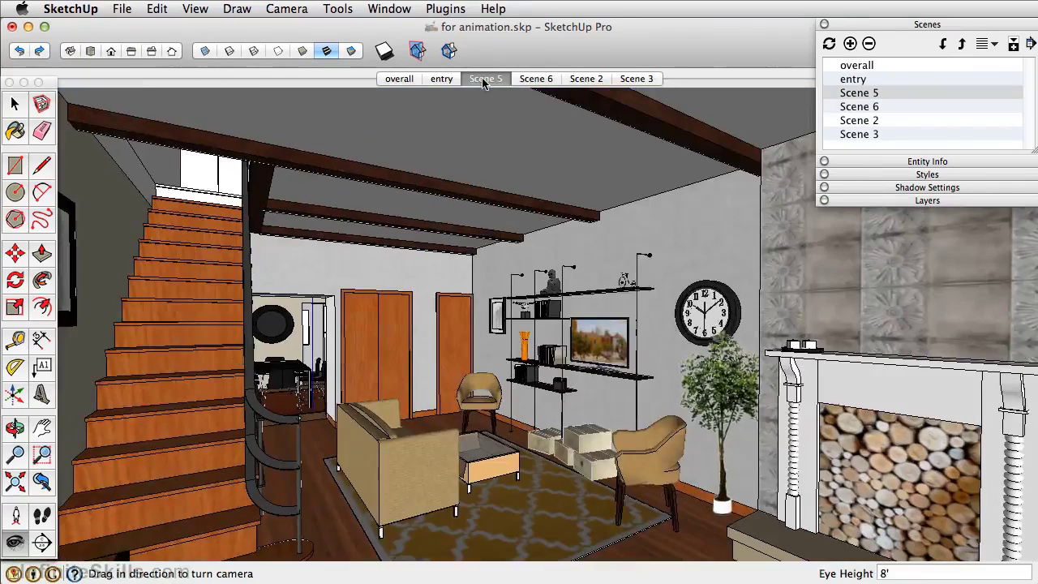
{"action": "left_click", "coordinate": [547, 83]}
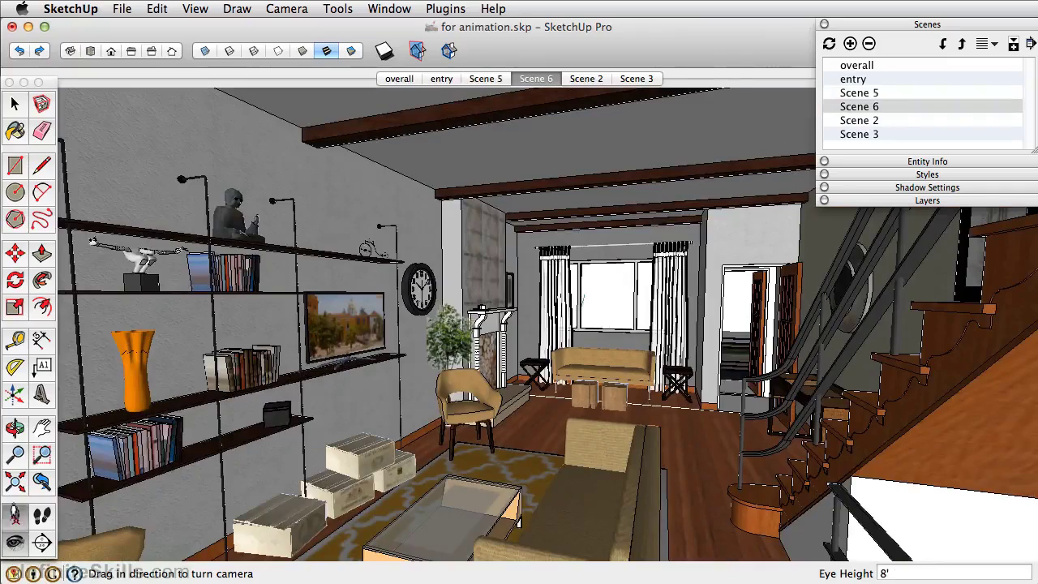
Position the camera by the coffee table facing the staircase wall, and add this view as a scene directly after Scene 5.
{"action": "left_click", "coordinate": [15, 515]}
{"action": "left_click", "coordinate": [382, 510]}
{"action": "left_click_drag", "start_coordinate": [388, 505], "coordinate": [357, 383]}
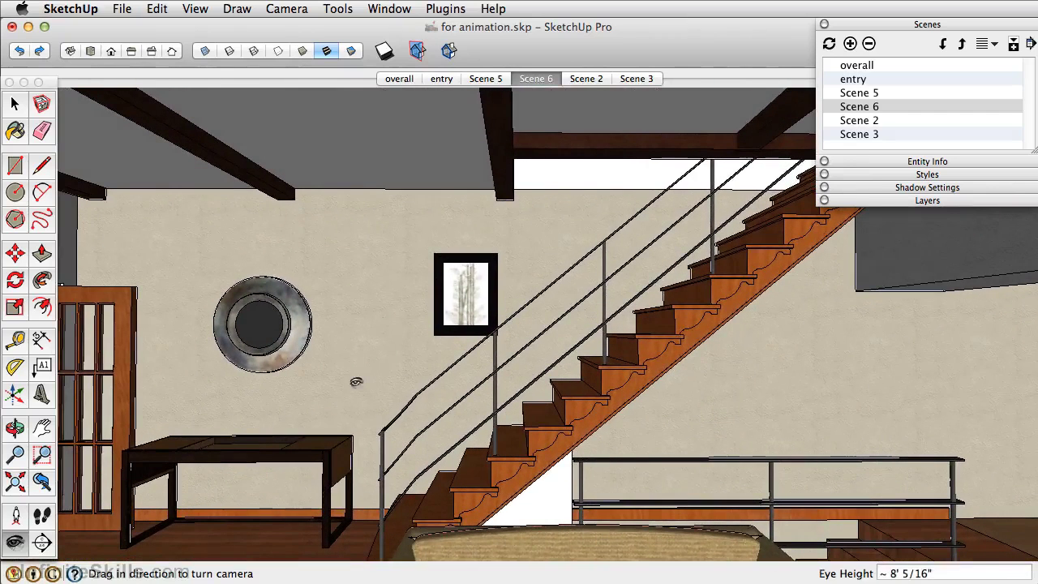
{"action": "right_click", "coordinate": [487, 78]}
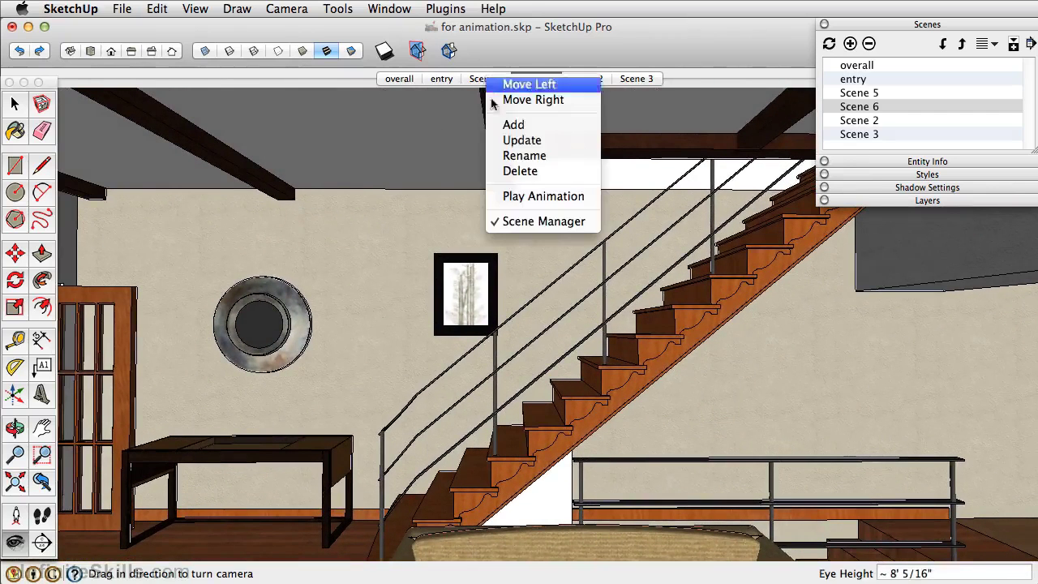
{"action": "left_click", "coordinate": [501, 124]}
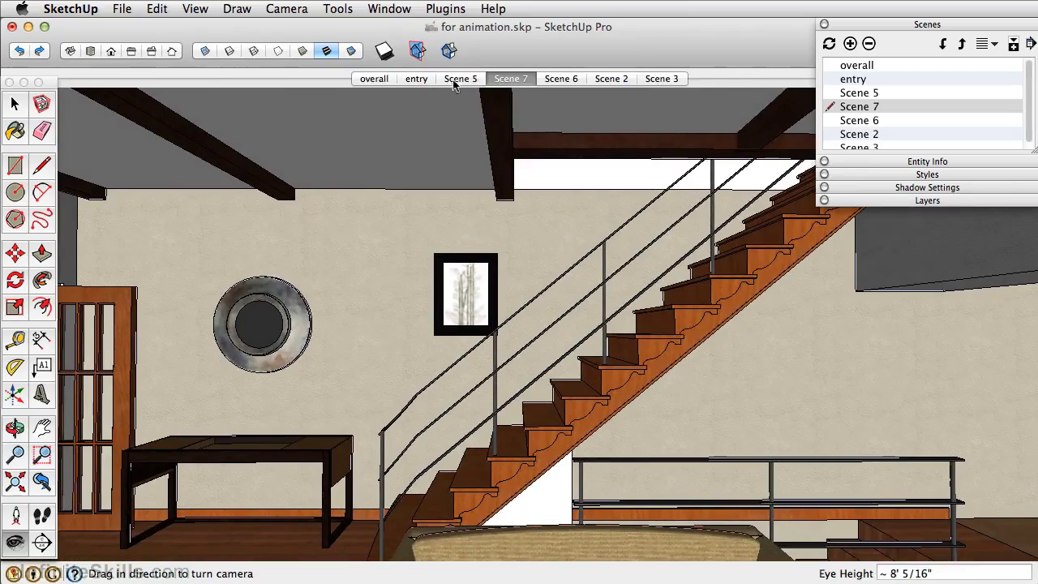
Preview the scene transitions from entry through Scene 5 to Scene 7.
{"action": "left_click", "coordinate": [420, 79]}
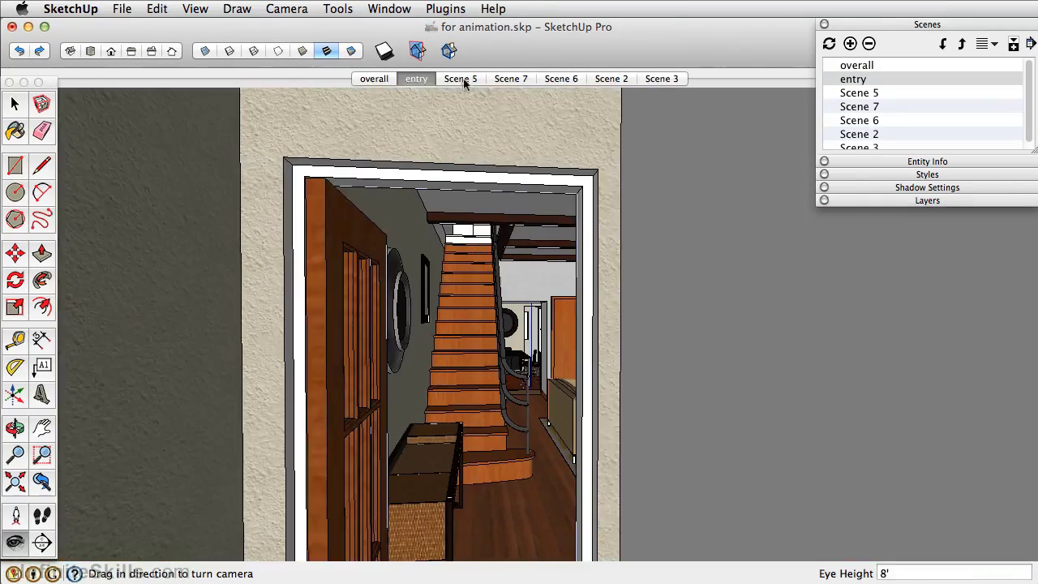
{"action": "left_click", "coordinate": [463, 79]}
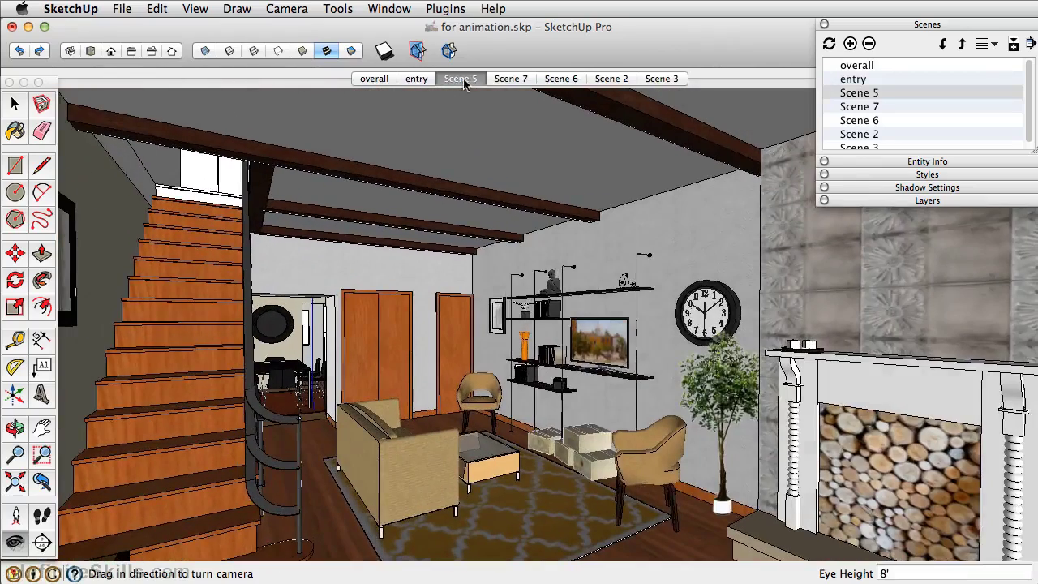
{"action": "left_click", "coordinate": [511, 83]}
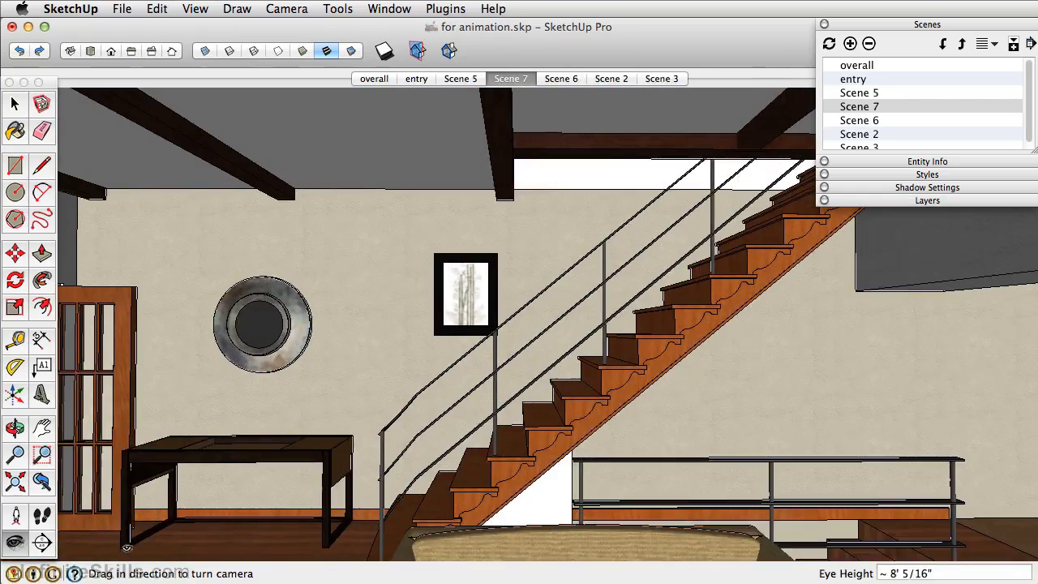
Zoom in on the staircase wall, update Scene 7 with the closer view and preview its transition from Scene 5.
{"action": "left_click", "coordinate": [15, 454]}
{"action": "left_click_drag", "start_coordinate": [560, 443], "coordinate": [536, 376]}
{"action": "right_click", "coordinate": [523, 78]}
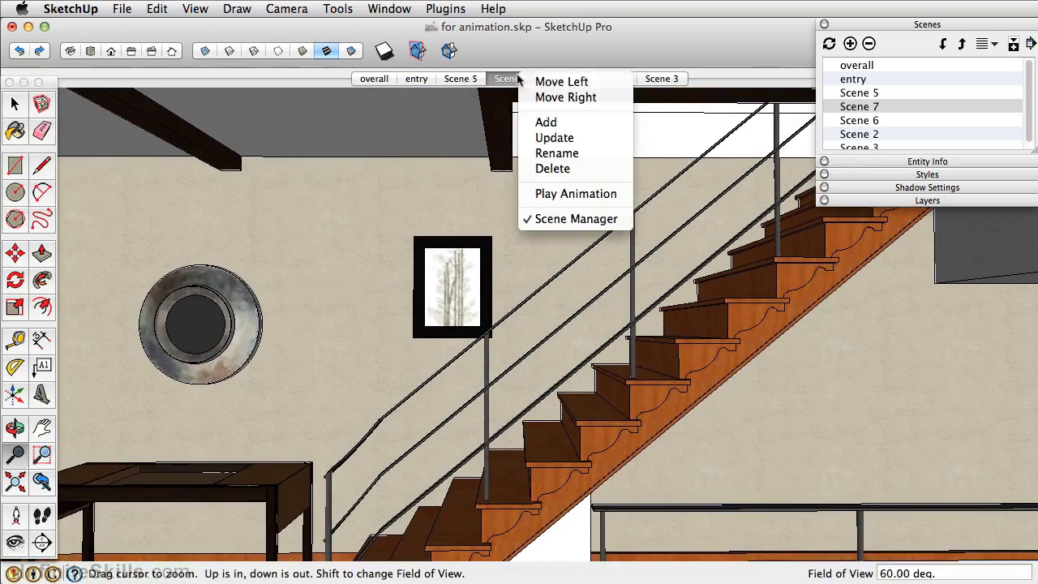
{"action": "left_click", "coordinate": [545, 138]}
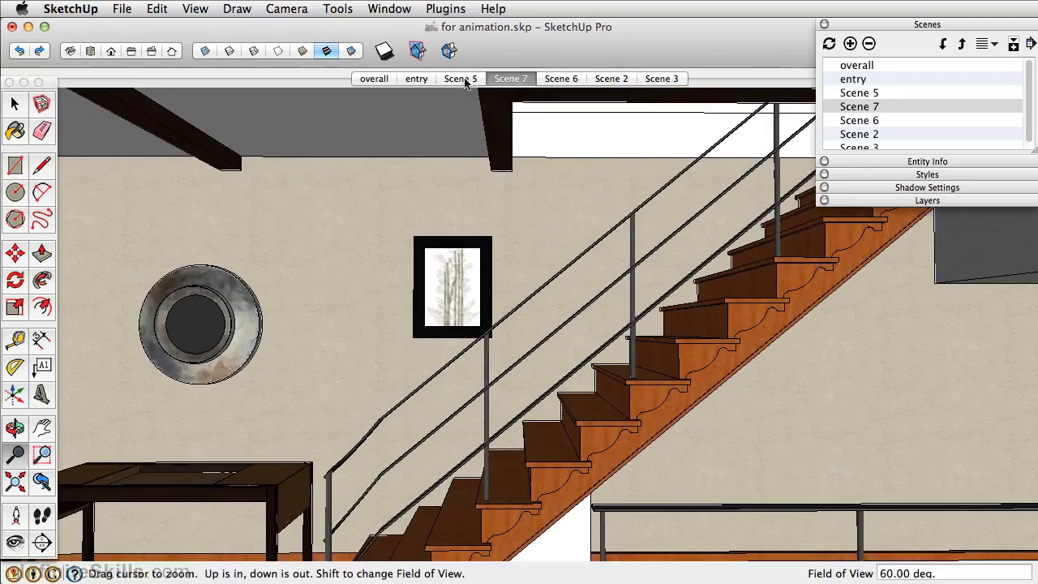
{"action": "left_click", "coordinate": [466, 81]}
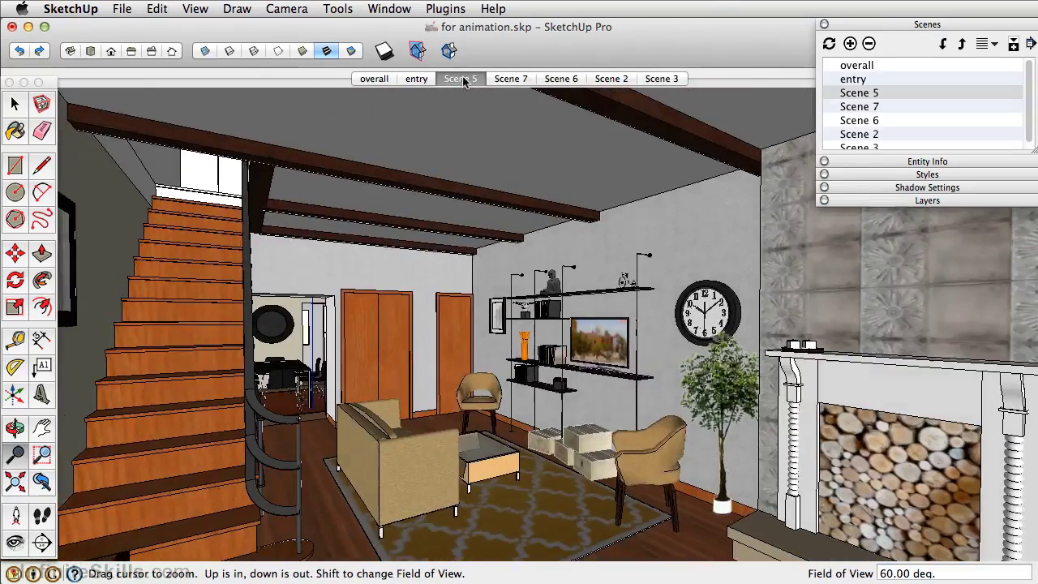
{"action": "left_click", "coordinate": [507, 79]}
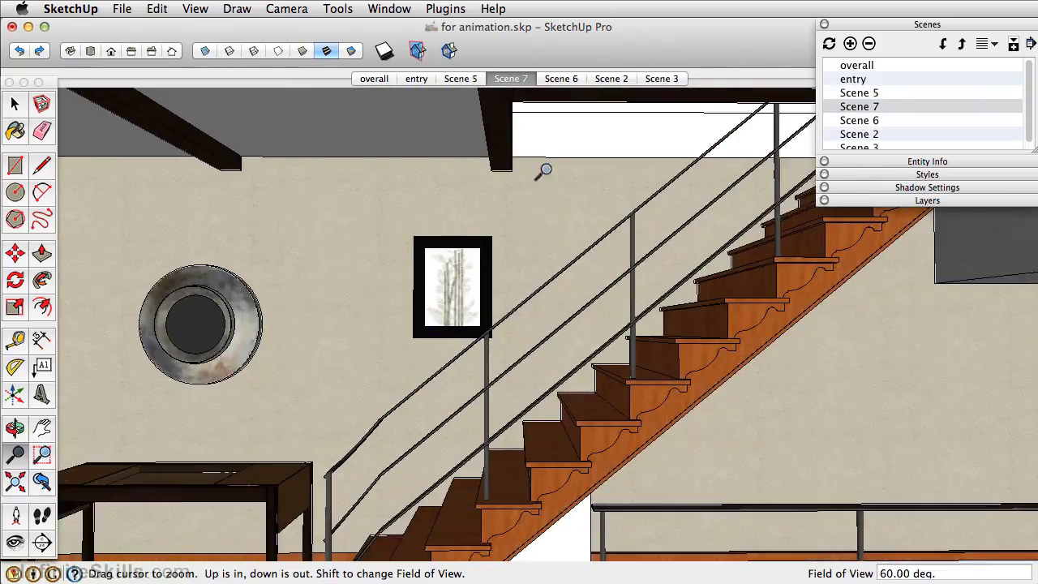
Move the Scene 7 view slightly closer to the stairs, update the scene again and replay the transition from Scene 5.
{"action": "left_click_drag", "start_coordinate": [515, 474], "coordinate": [516, 446]}
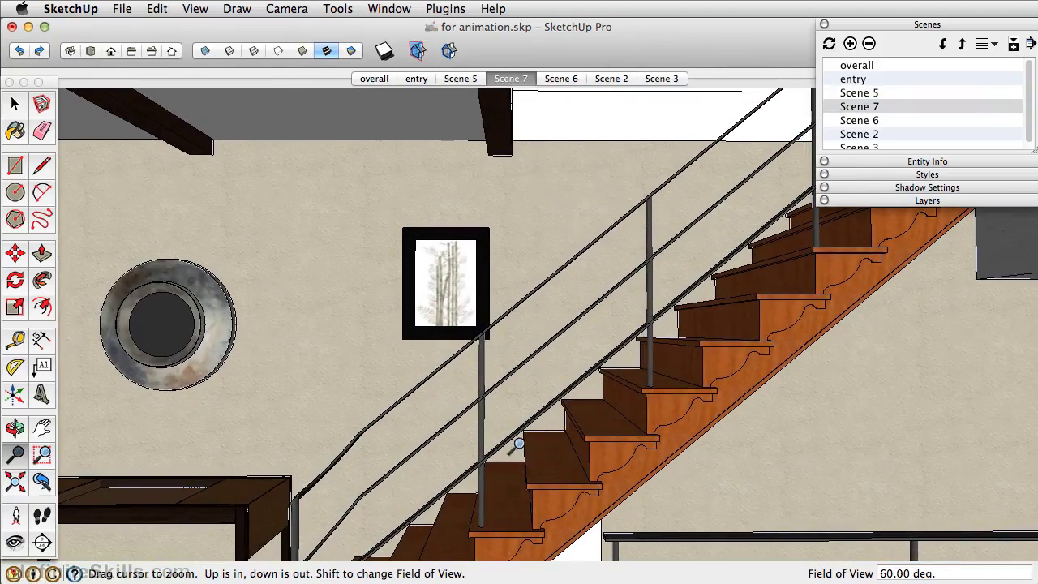
{"action": "right_click", "coordinate": [511, 79]}
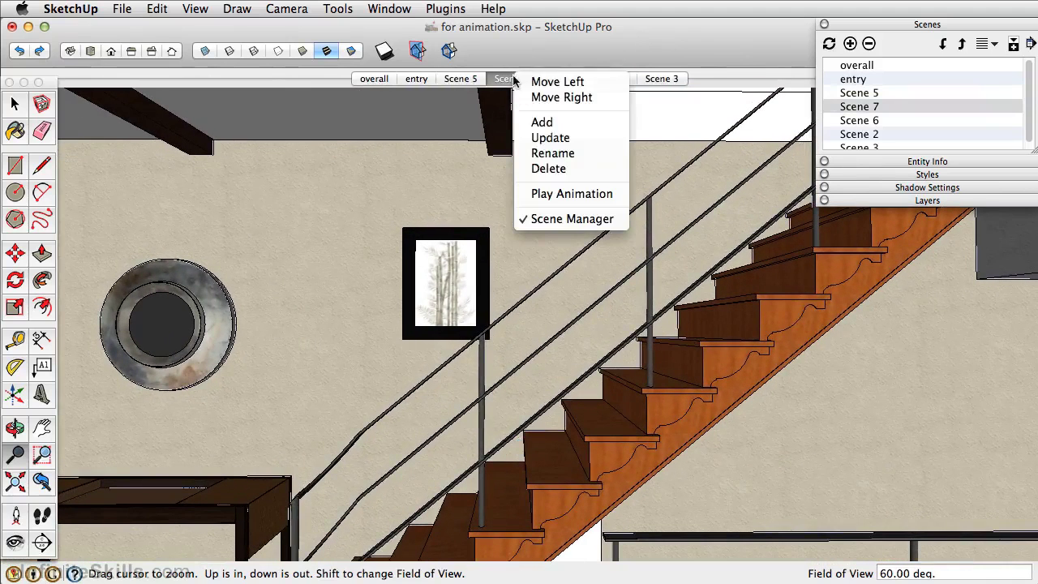
{"action": "left_click", "coordinate": [523, 139]}
{"action": "left_click", "coordinate": [464, 79]}
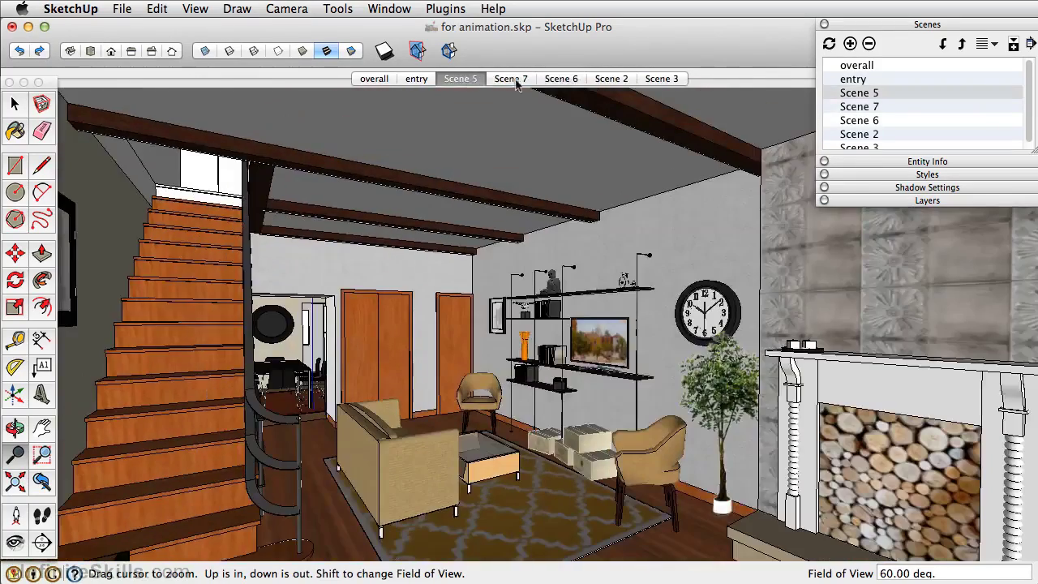
{"action": "left_click", "coordinate": [518, 80]}
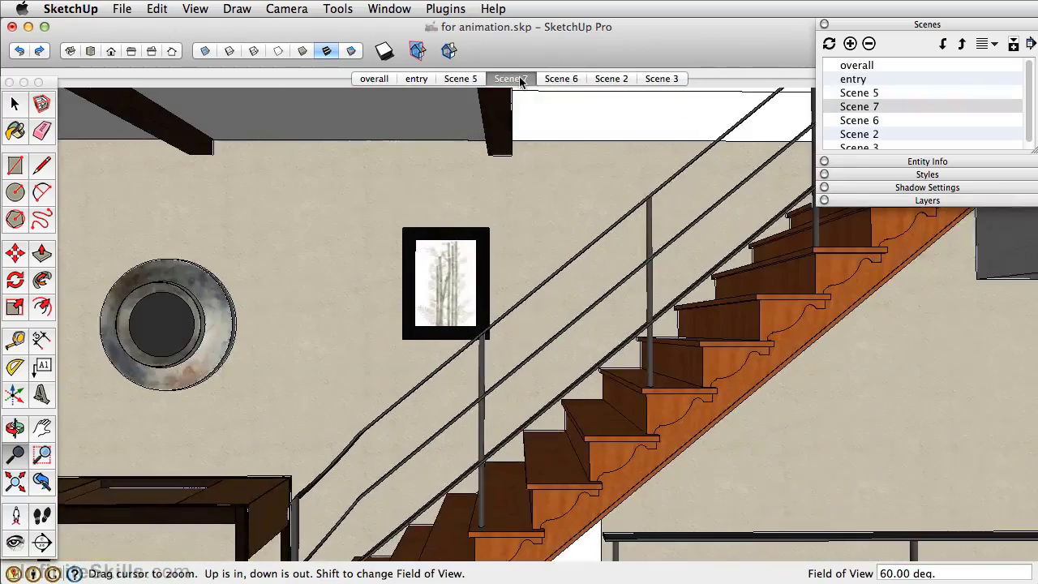
From Scene 6, orbit to a raised view over the stair railing, add it as the following scene and replay the transition.
{"action": "left_click", "coordinate": [549, 79]}
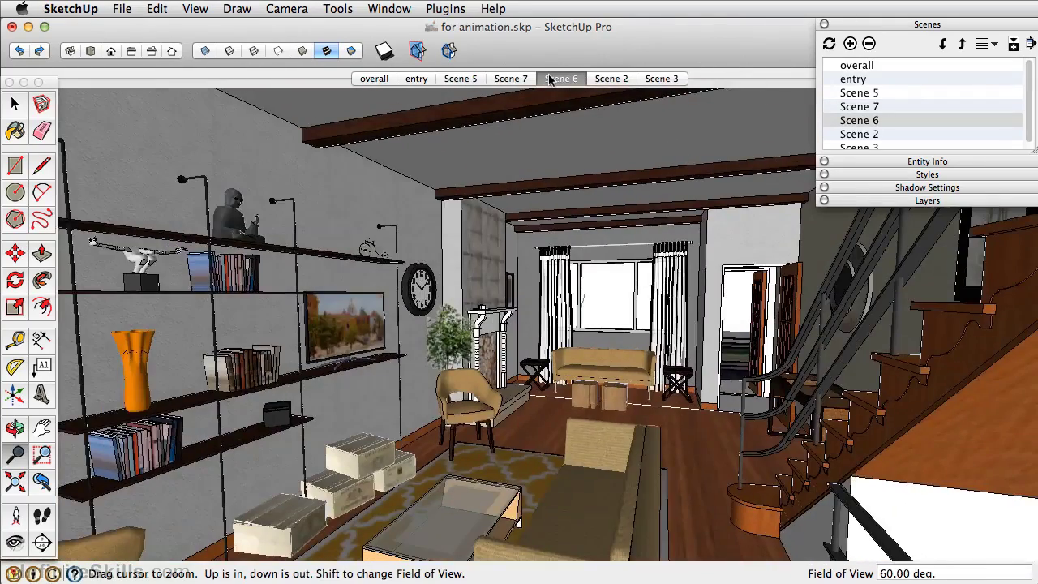
{"action": "middle_click_drag", "start_coordinate": [562, 267], "coordinate": [561, 380]}
{"action": "scroll", "coordinate": [490, 452], "scroll_direction": "down", "scroll_amount": 3}
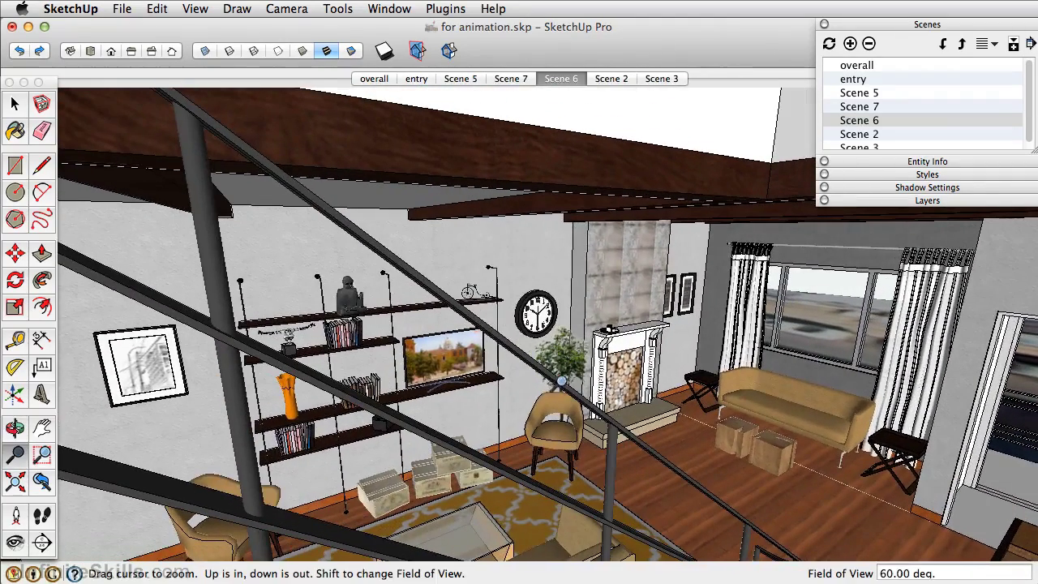
{"action": "right_click", "coordinate": [561, 78]}
{"action": "left_click", "coordinate": [590, 119]}
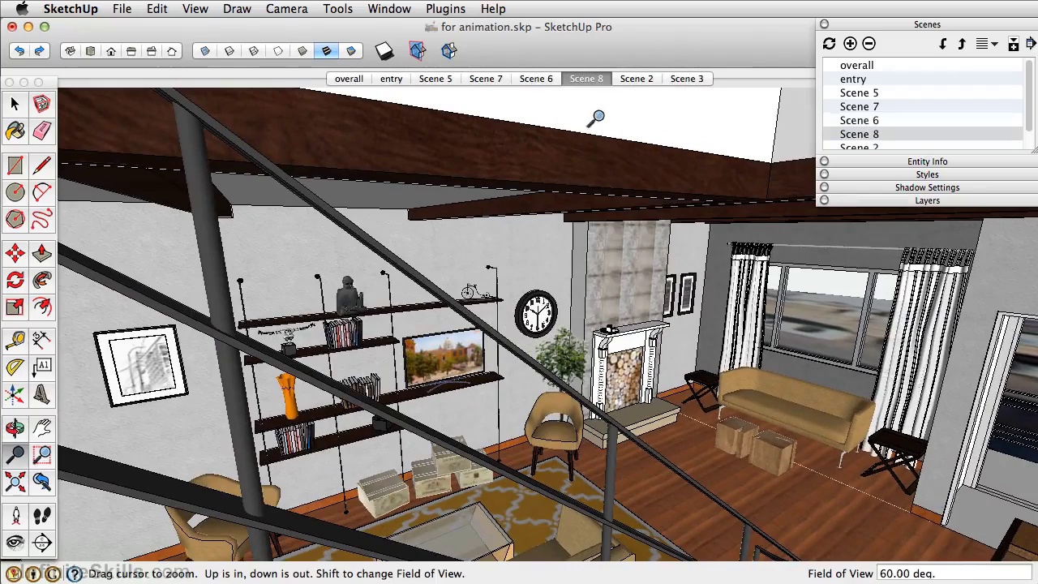
{"action": "left_click", "coordinate": [543, 79]}
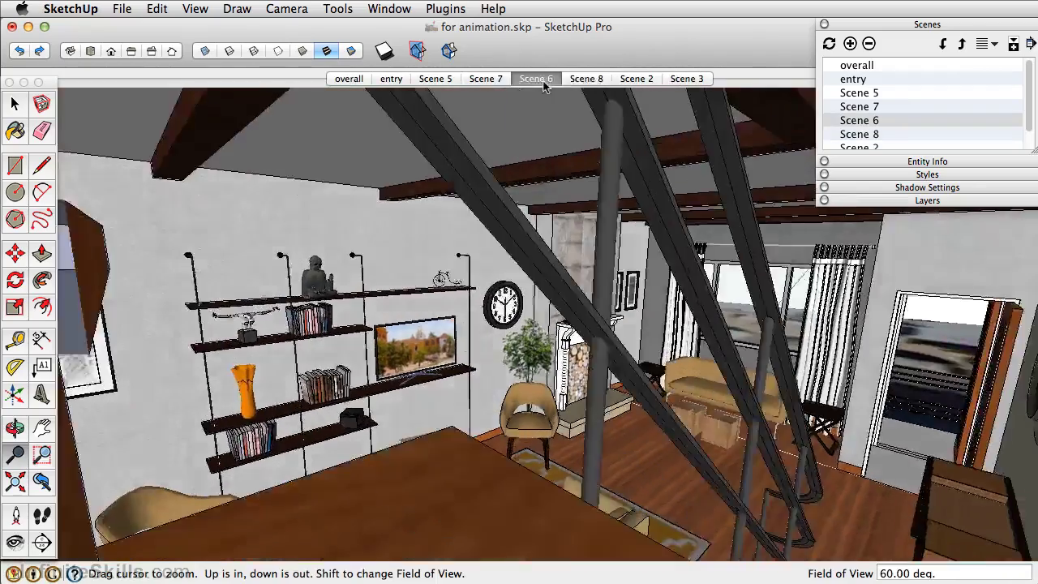
Orbit the Scene 8 view sideways along the stair railing and update Scene 8 with the new angle.
{"action": "left_click", "coordinate": [585, 79]}
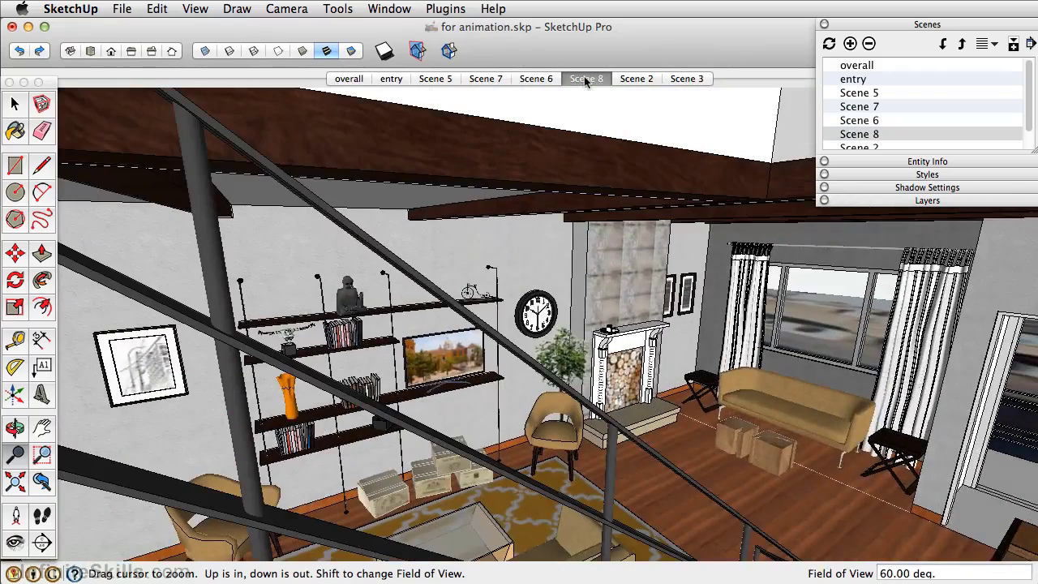
{"action": "key", "text": "o"}
{"action": "left_click_drag", "start_coordinate": [595, 405], "coordinate": [511, 400]}
{"action": "key", "text": "z"}
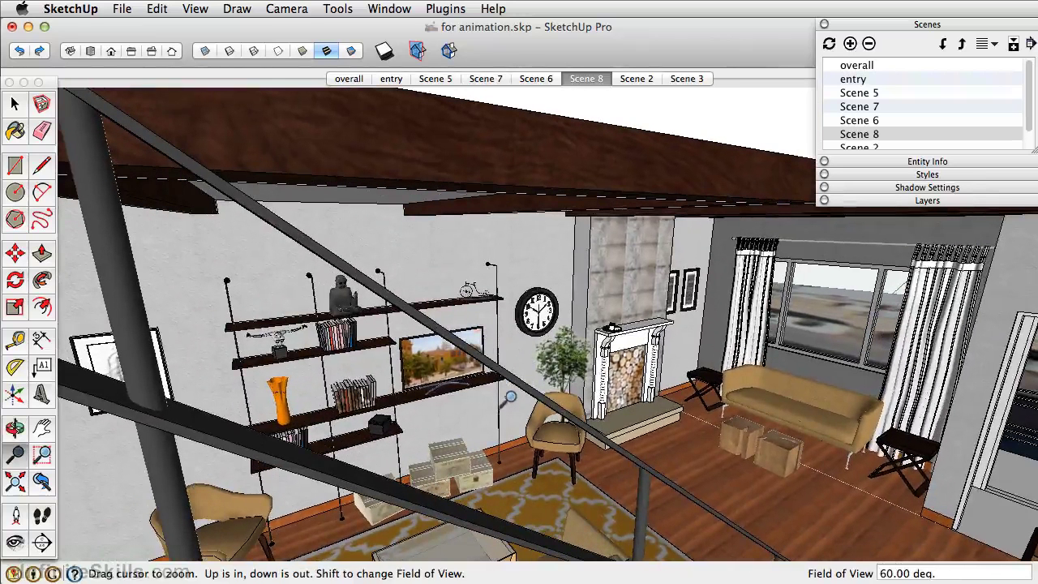
{"action": "right_click", "coordinate": [583, 77]}
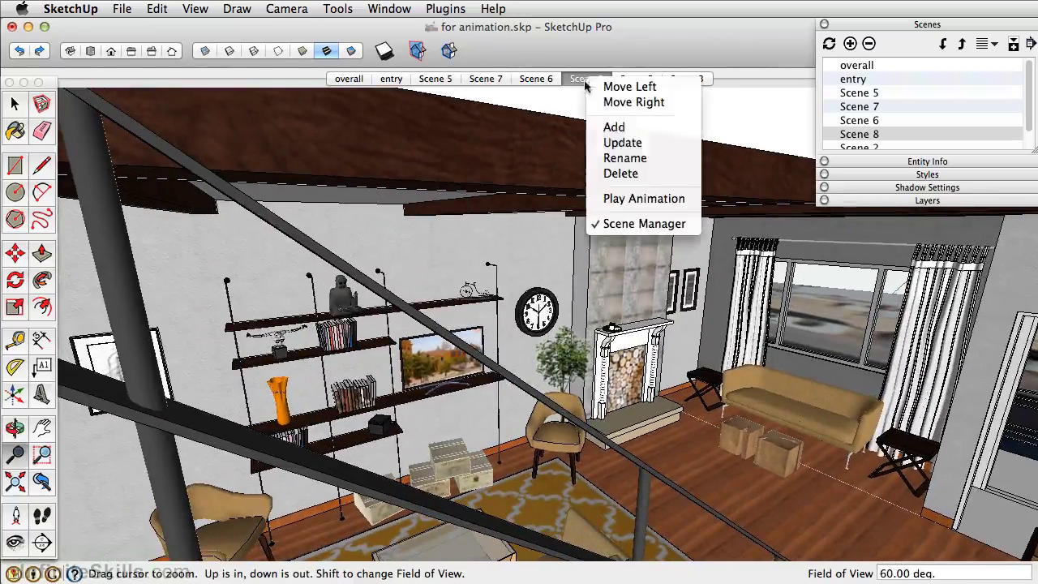
{"action": "left_click", "coordinate": [614, 139]}
Return to Scene 6, orbit its living room view slightly sideways and update the scene.
{"action": "left_click", "coordinate": [540, 79]}
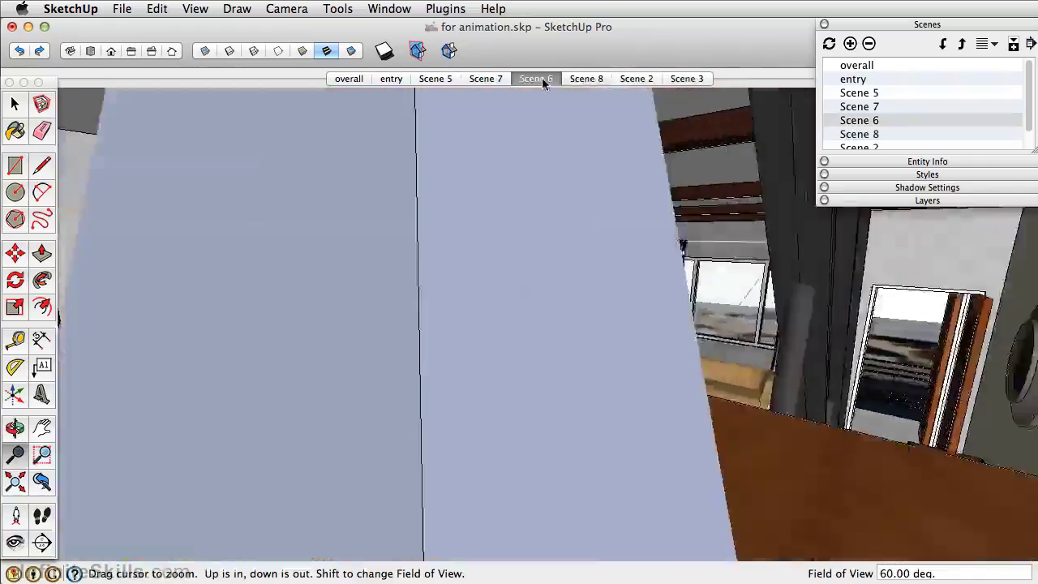
{"action": "key", "text": "o"}
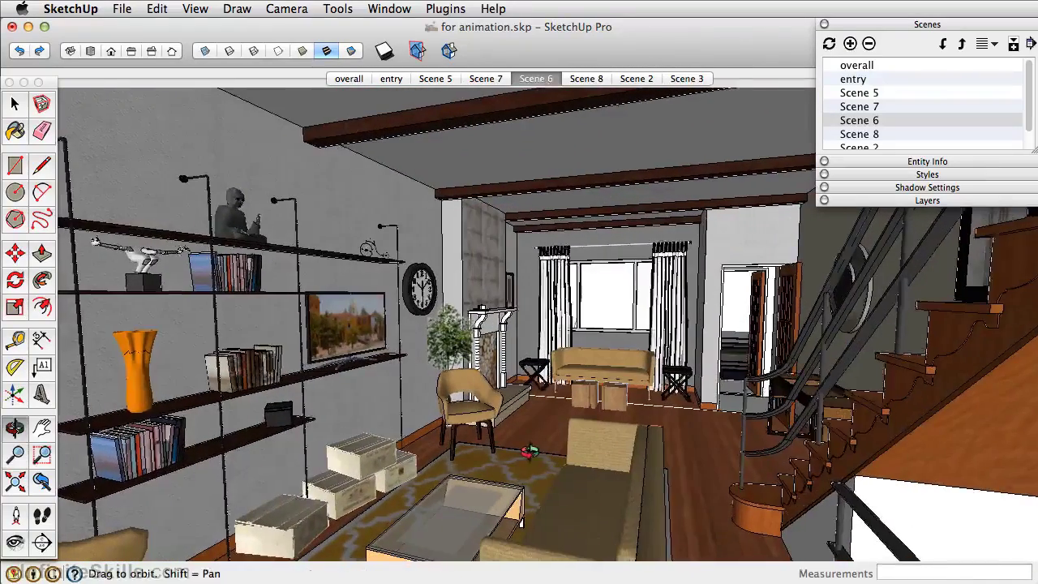
{"action": "left_click_drag", "start_coordinate": [531, 451], "coordinate": [543, 449]}
{"action": "key", "text": "z"}
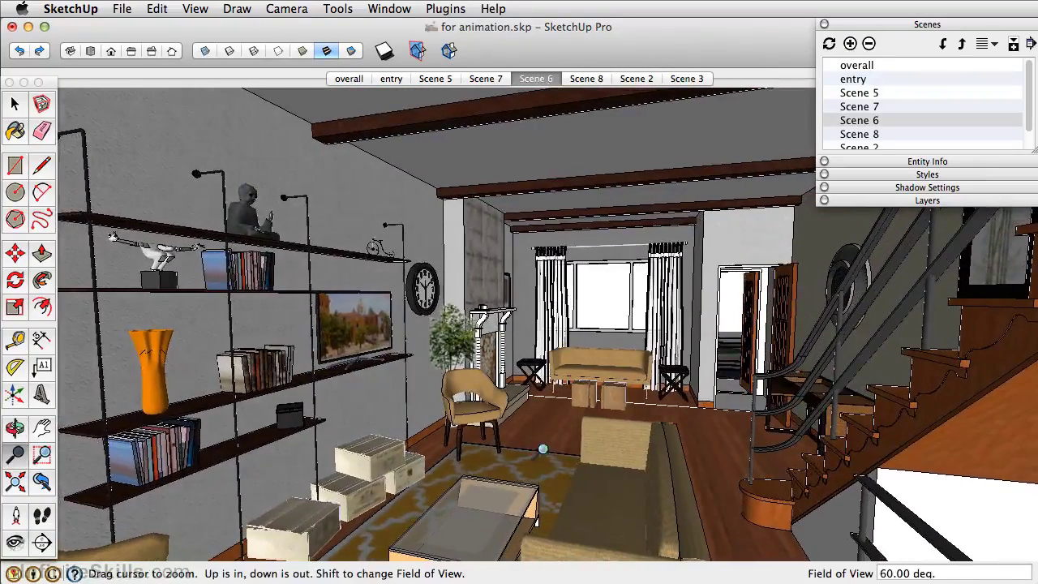
{"action": "right_click", "coordinate": [529, 79]}
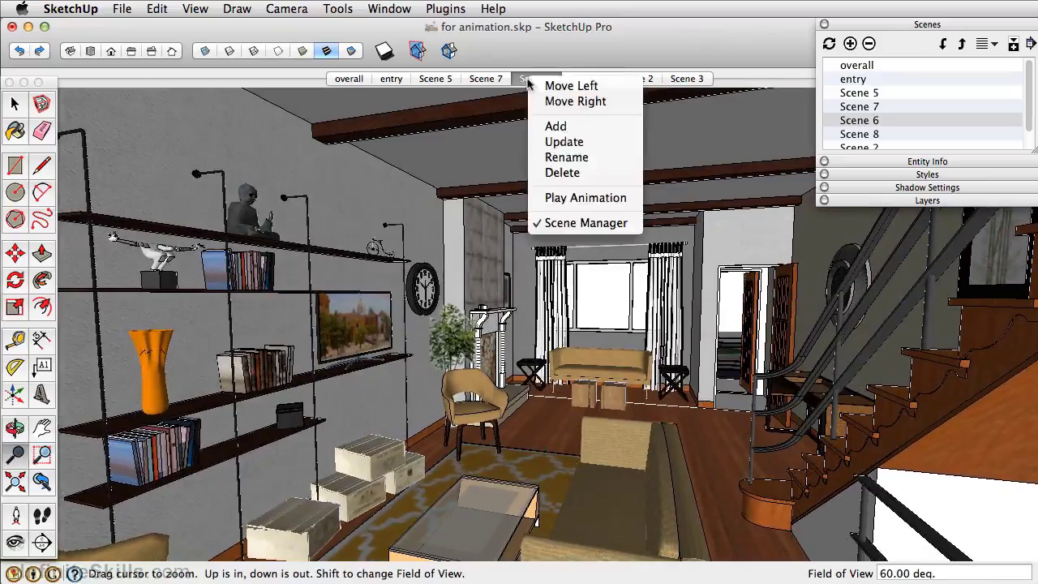
{"action": "left_click", "coordinate": [542, 140]}
Orbit Scene 8 to a lower angle beneath the ceiling beams, zoom in slightly and update the scene.
{"action": "left_click", "coordinate": [587, 79]}
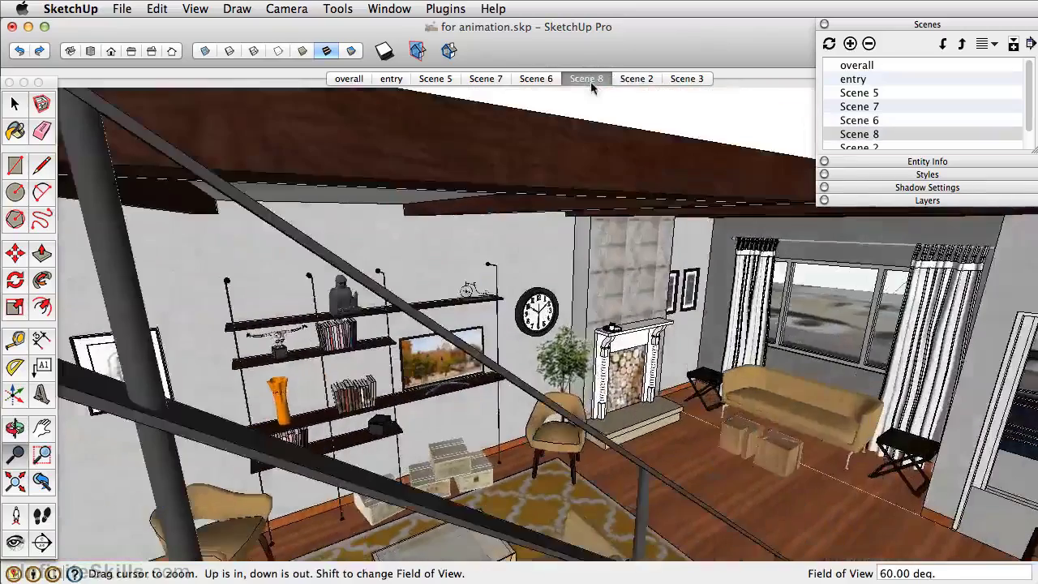
{"action": "key", "text": "o"}
{"action": "left_click_drag", "start_coordinate": [519, 324], "coordinate": [617, 356]}
{"action": "key", "text": "z"}
{"action": "left_click_drag", "start_coordinate": [584, 438], "coordinate": [597, 396]}
{"action": "key", "text": "o"}
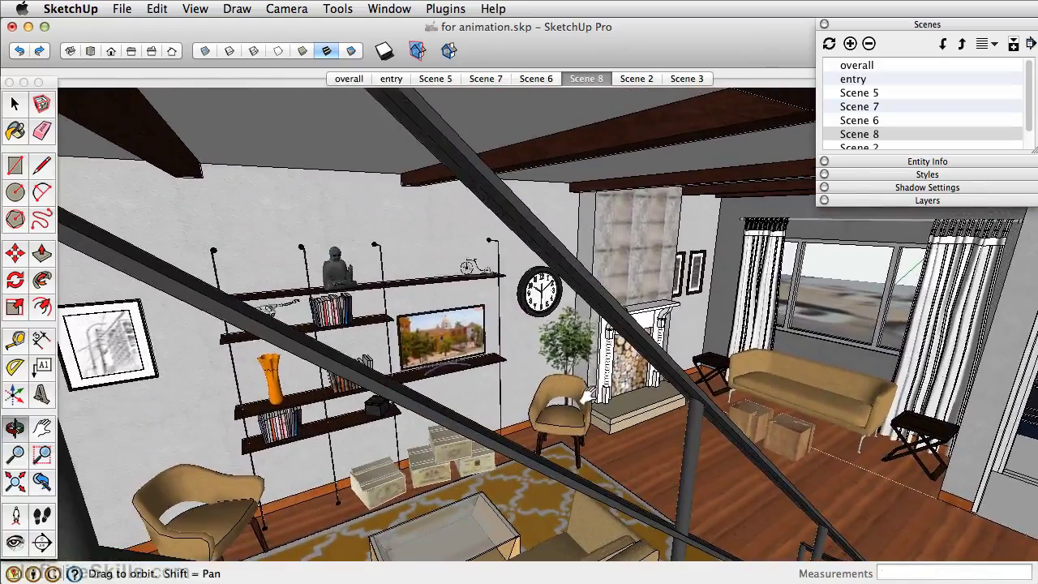
{"action": "key", "text": "z"}
{"action": "right_click", "coordinate": [589, 82]}
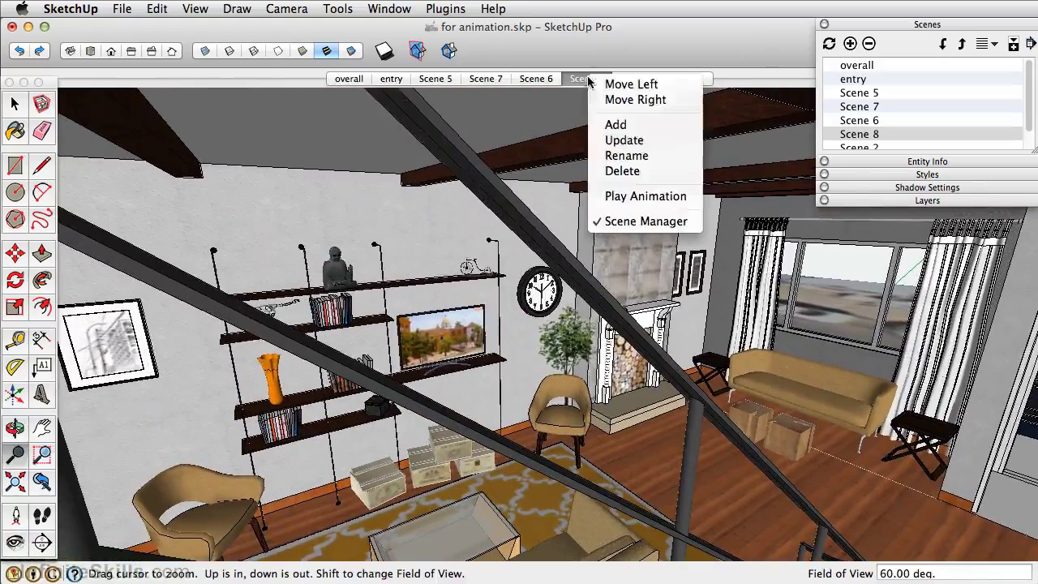
{"action": "left_click", "coordinate": [616, 138]}
Turn the Scene 6 camera slightly with Look Around, update the scene and play its transition to Scene 8.
{"action": "left_click", "coordinate": [536, 81]}
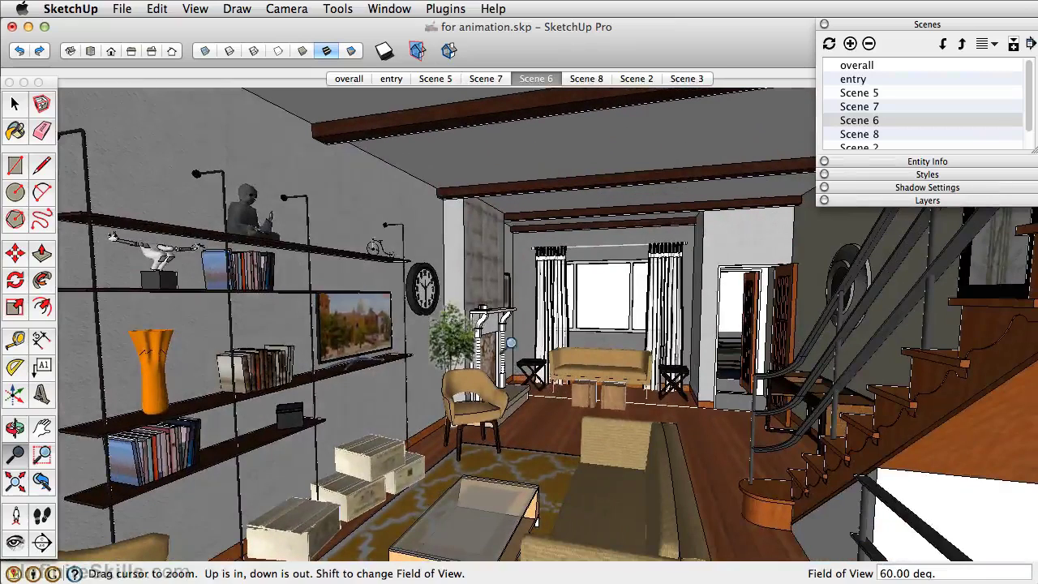
{"action": "left_click", "coordinate": [15, 543]}
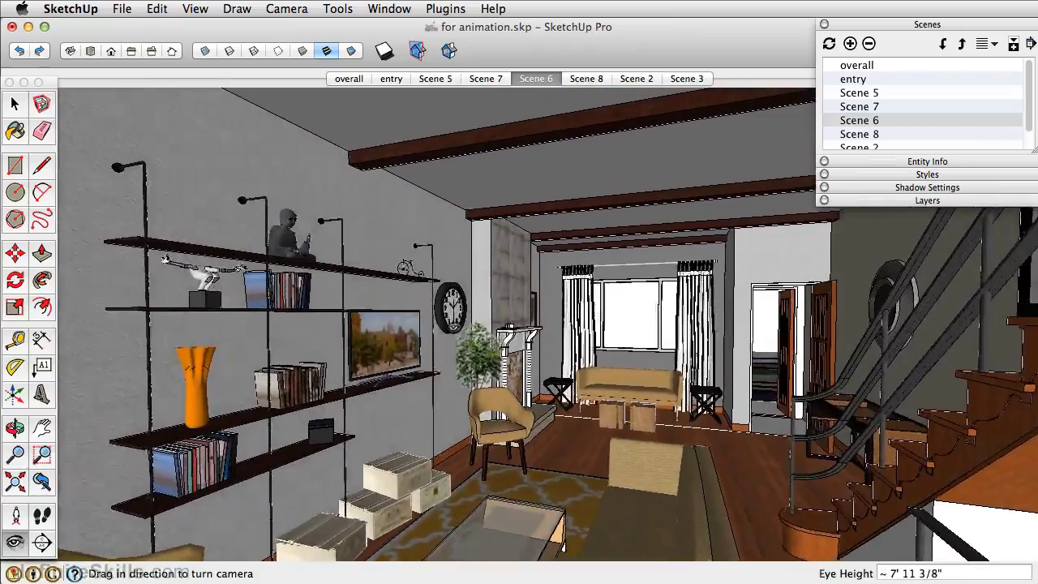
{"action": "left_click_drag", "start_coordinate": [592, 115], "coordinate": [535, 114]}
{"action": "right_click", "coordinate": [536, 82]}
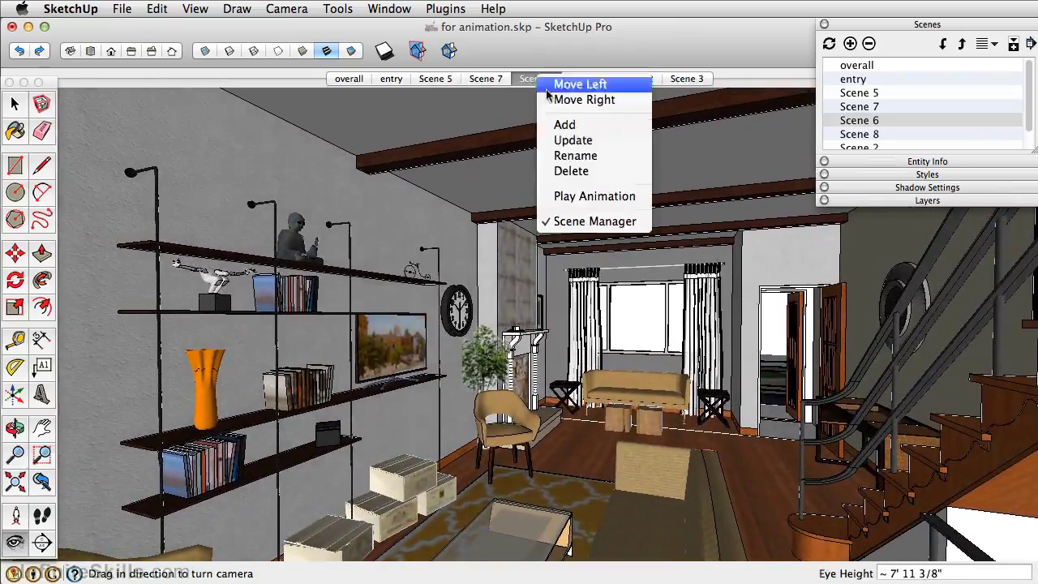
{"action": "left_click", "coordinate": [558, 139]}
{"action": "left_click", "coordinate": [585, 81]}
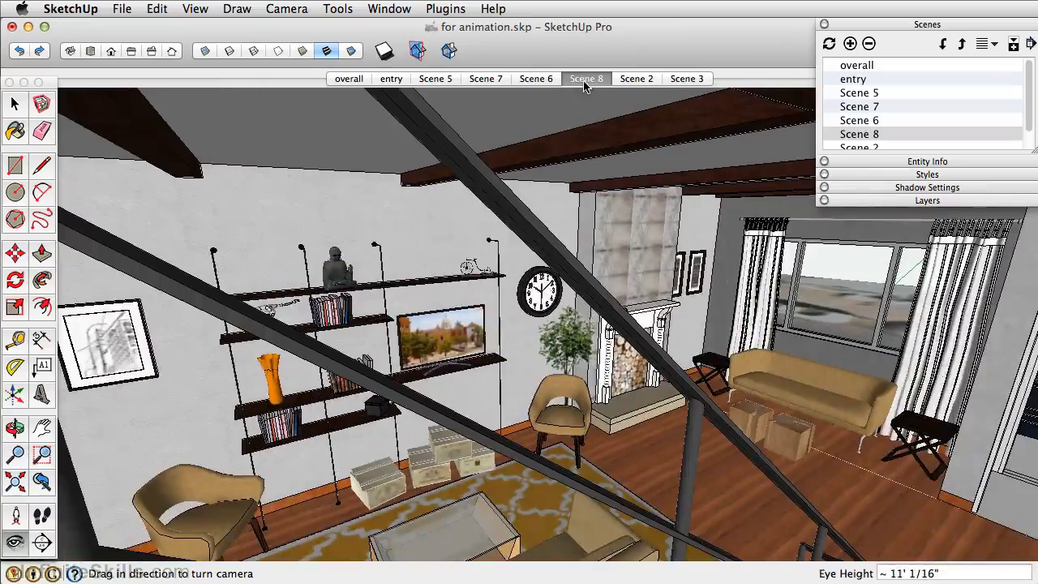
Step back through Scenes 6, 7 and 5 to entry and update the entry scene with the front doorway view.
{"action": "left_click", "coordinate": [535, 80]}
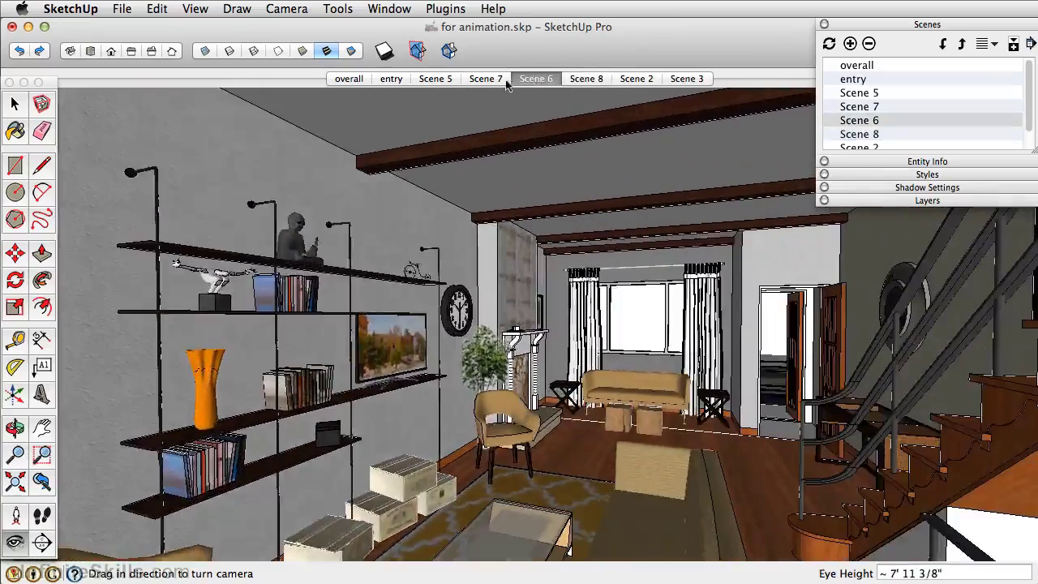
{"action": "left_click", "coordinate": [502, 81]}
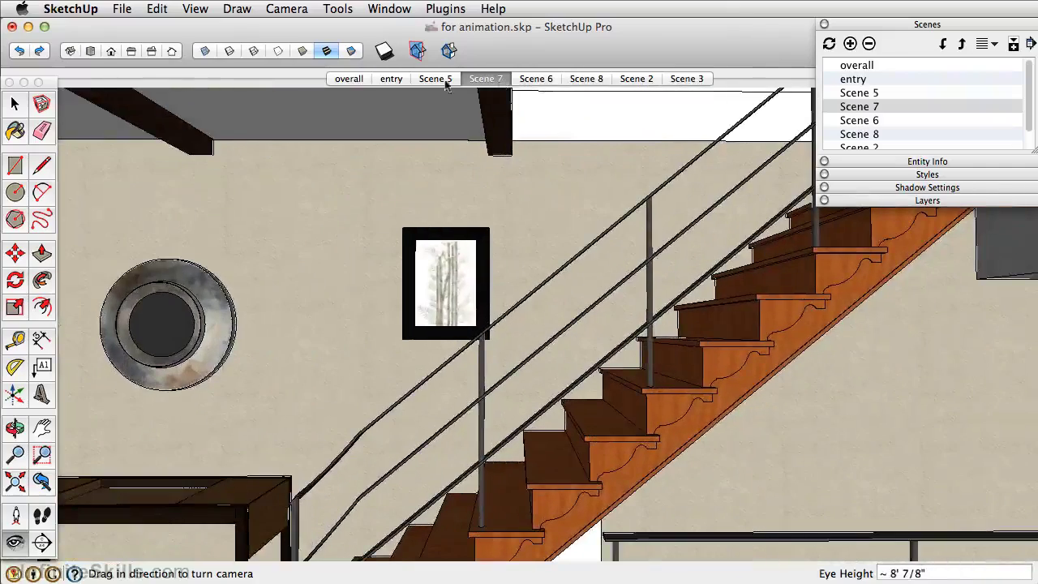
{"action": "left_click", "coordinate": [420, 79]}
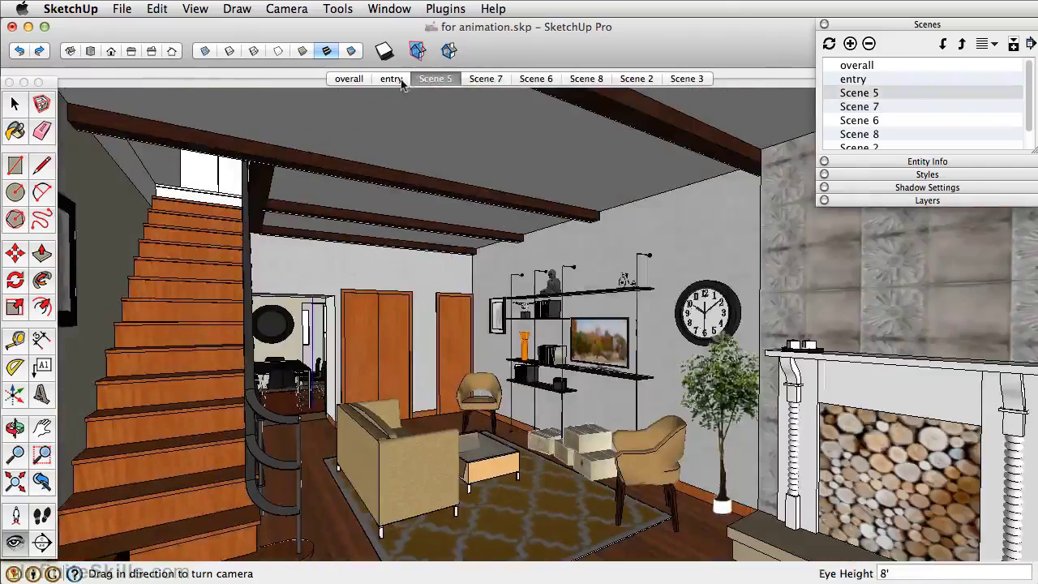
{"action": "left_click", "coordinate": [400, 80]}
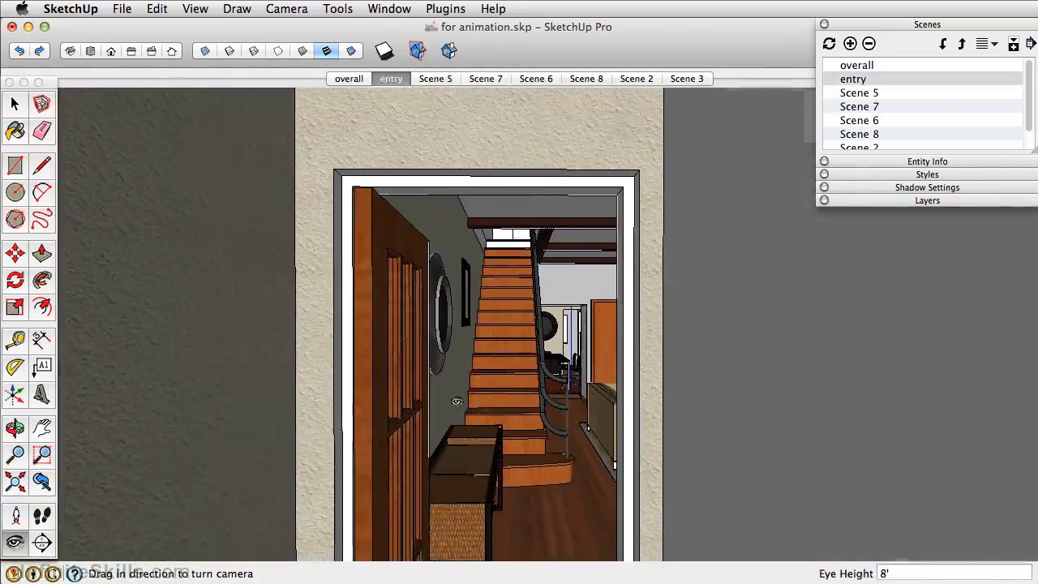
{"action": "right_click", "coordinate": [388, 81]}
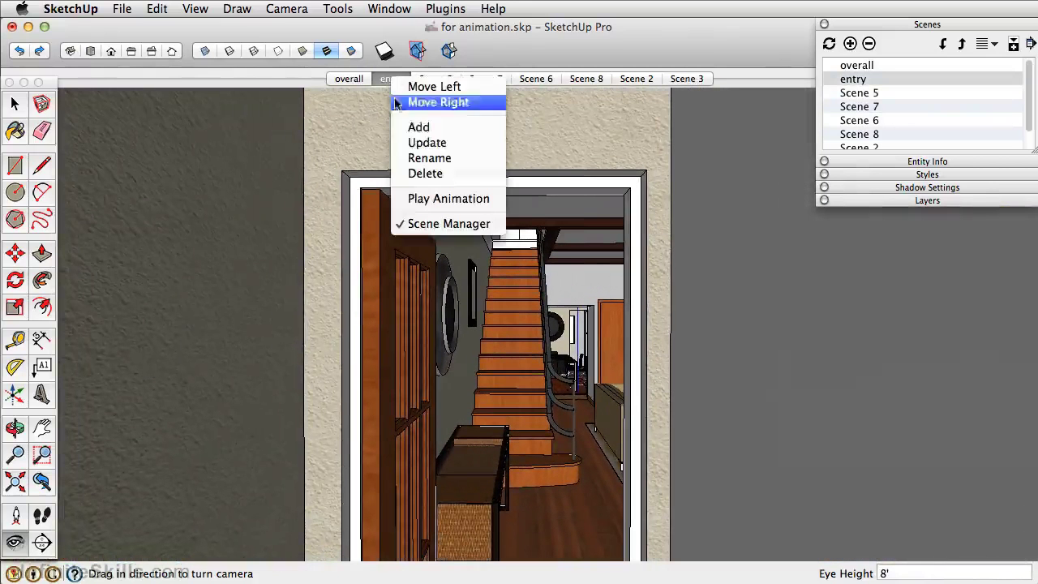
{"action": "left_click", "coordinate": [409, 139]}
Preview the transitions from entry through Scenes 5, 7 and 6 to Scene 8.
{"action": "left_click", "coordinate": [437, 79]}
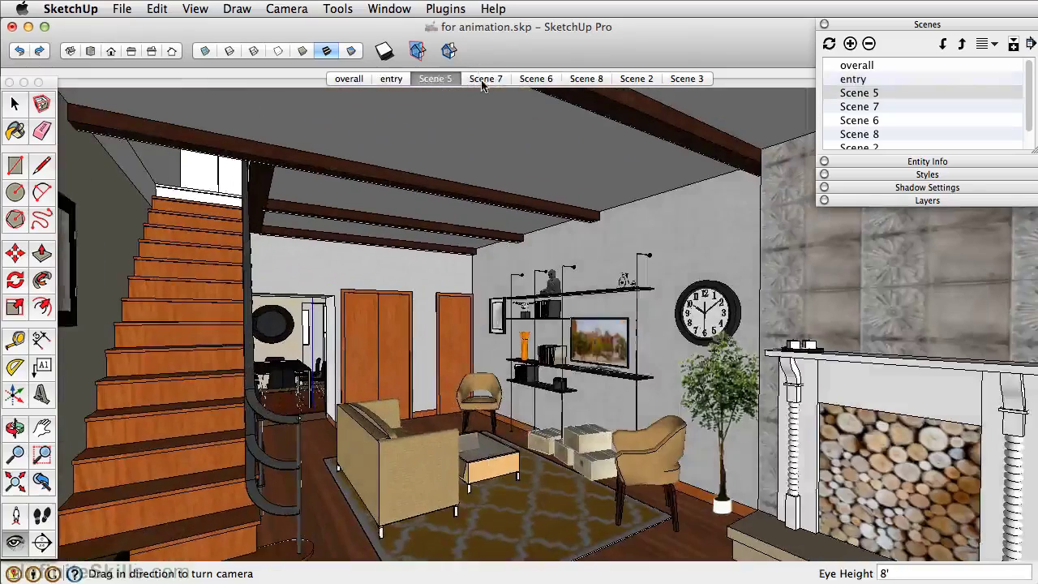
{"action": "left_click", "coordinate": [483, 82]}
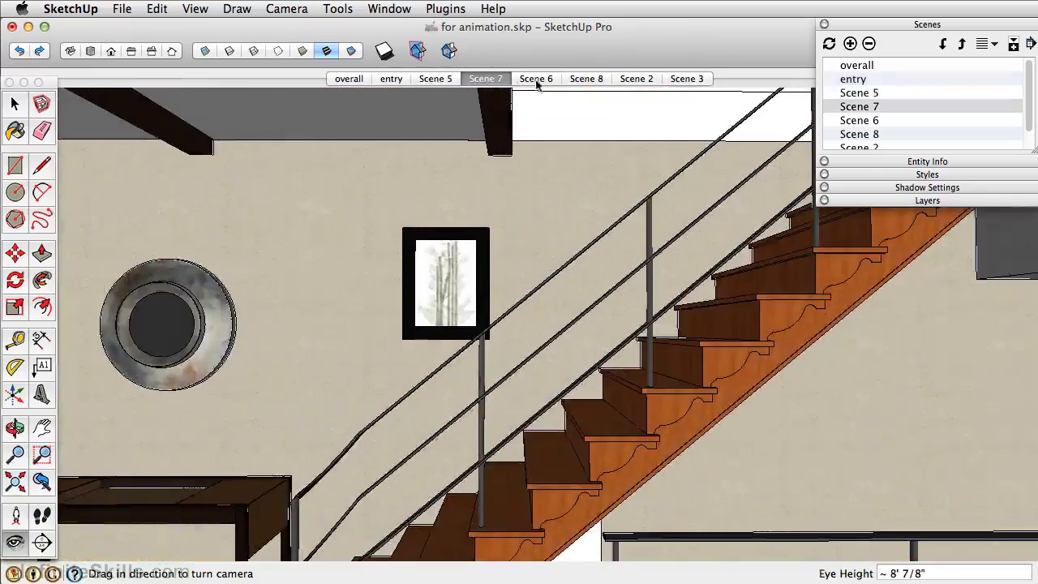
{"action": "left_click", "coordinate": [545, 83]}
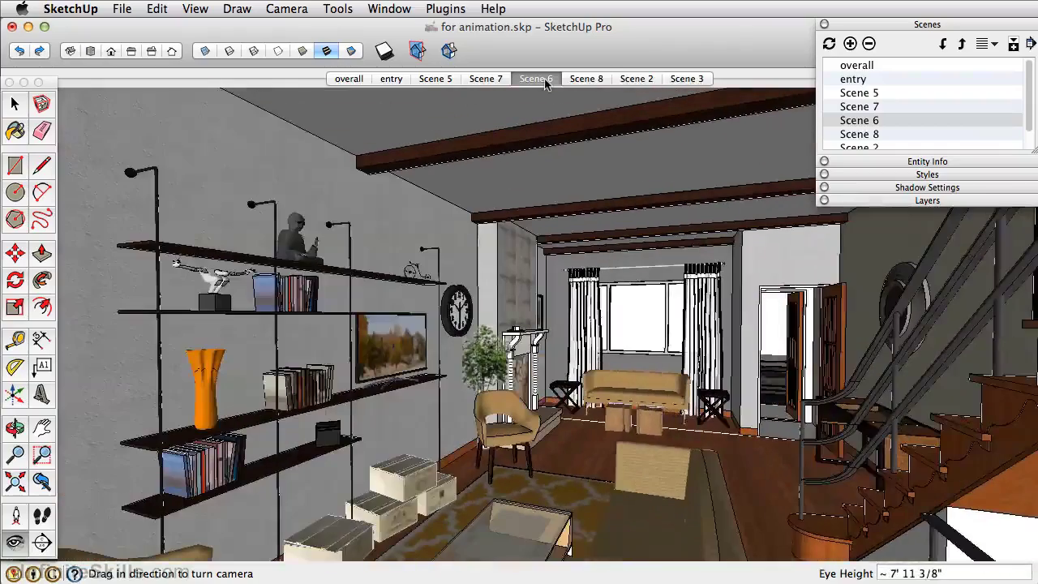
{"action": "left_click", "coordinate": [592, 79]}
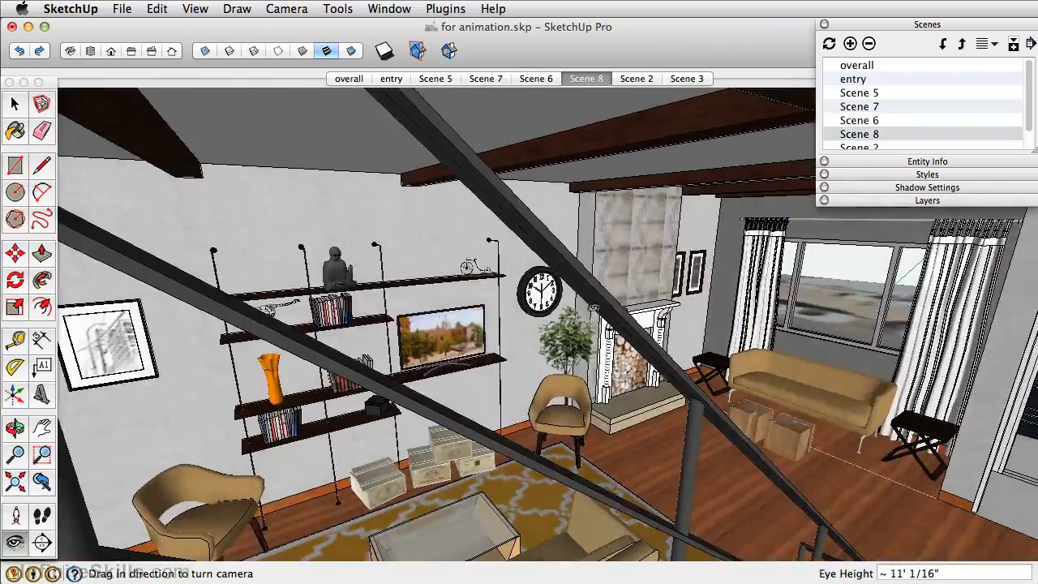
Orbit Scene 8 slightly around the railing post, update the scene and replay the transition from Scene 6.
{"action": "mouse_move", "coordinate": [568, 337]}
{"action": "middle_mouse_down"}
{"action": "mouse_move", "coordinate": [584, 340]}
{"action": "mouse_move", "coordinate": [558, 333]}
{"action": "middle_mouse_up"}
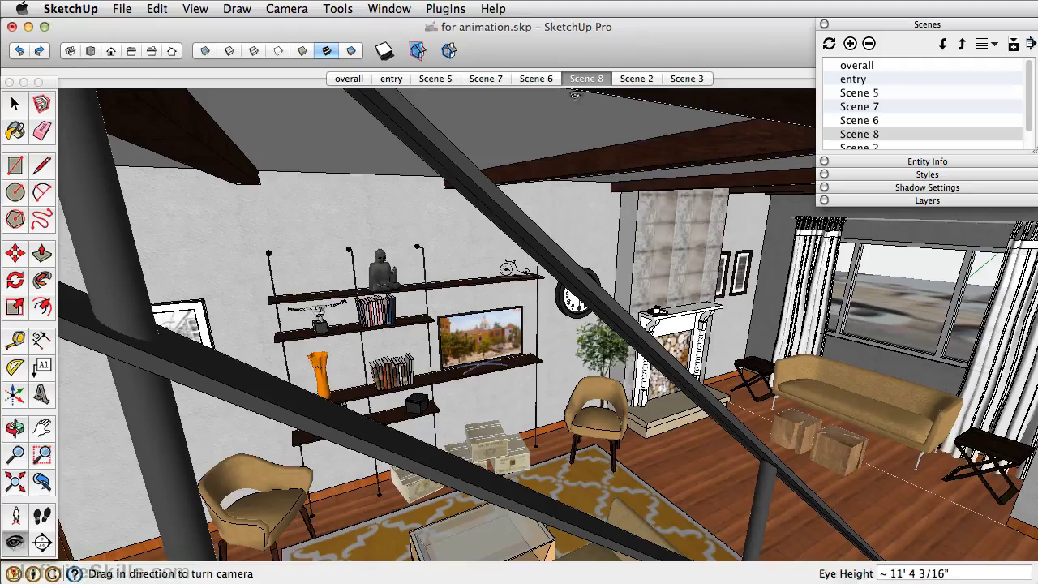
{"action": "right_click", "coordinate": [579, 84]}
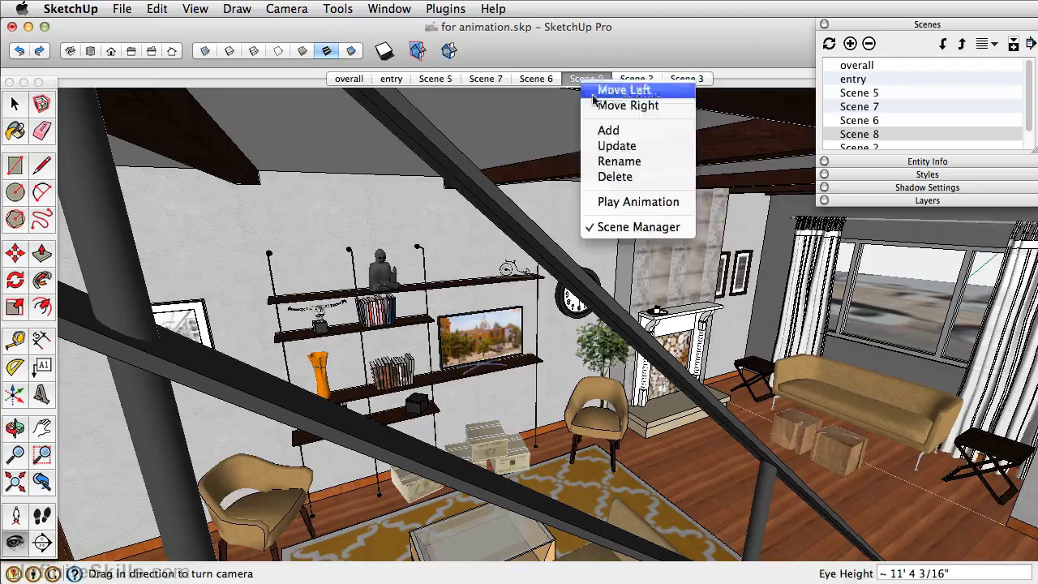
{"action": "left_click", "coordinate": [616, 146]}
{"action": "left_click", "coordinate": [539, 78]}
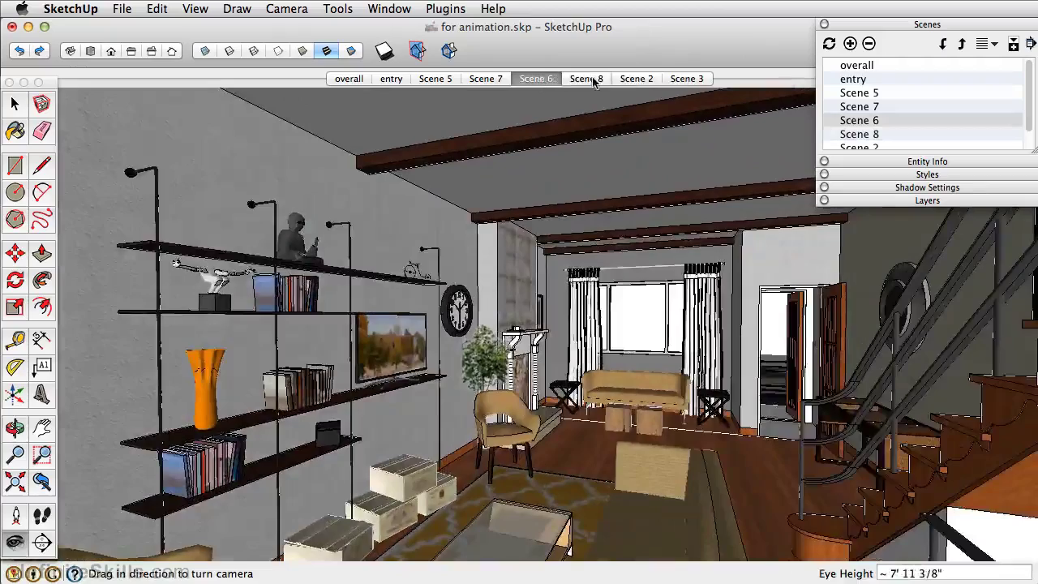
{"action": "left_click", "coordinate": [593, 78]}
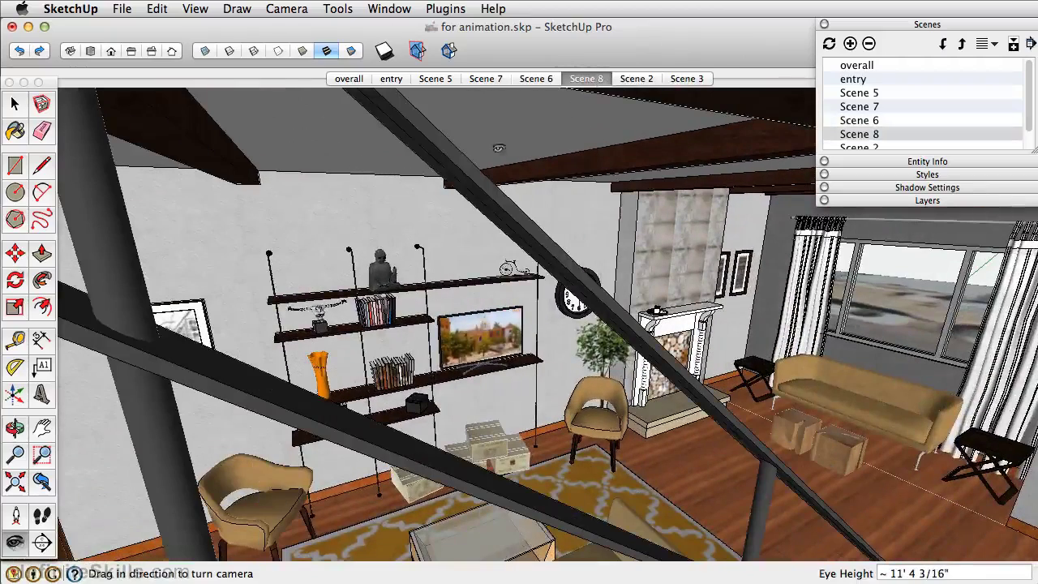
Orbit and zoom Scene 8 until the wall clock clears the railing, update the scene and replay the transition from Scene 6.
{"action": "middle_click_drag", "start_coordinate": [559, 361], "coordinate": [487, 370]}
{"action": "key", "text": "z"}
{"action": "left_click_drag", "start_coordinate": [487, 371], "coordinate": [499, 363]}
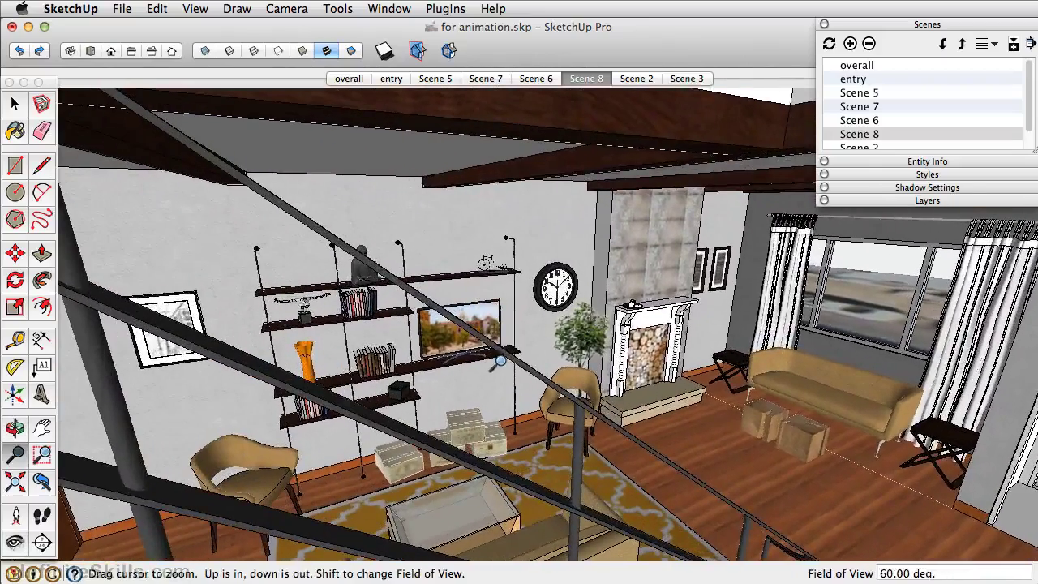
{"action": "right_click", "coordinate": [584, 82]}
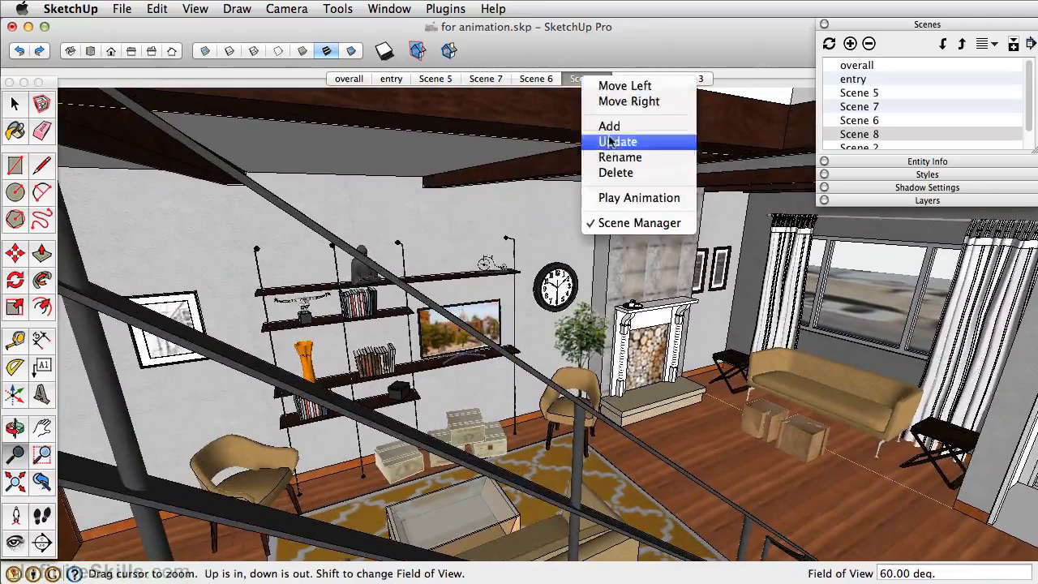
{"action": "left_click", "coordinate": [610, 142]}
{"action": "left_click", "coordinate": [545, 80]}
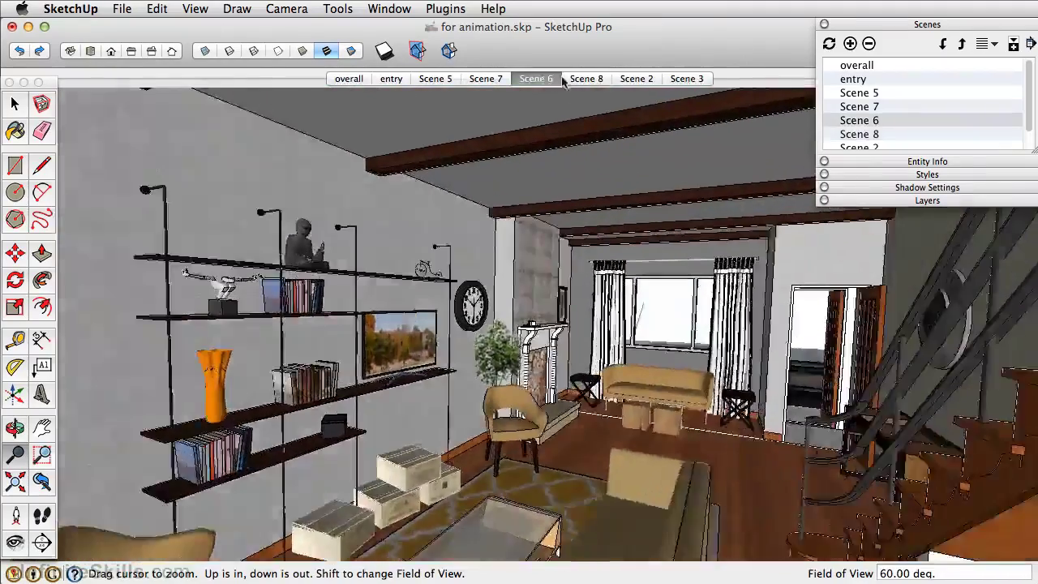
{"action": "left_click", "coordinate": [587, 78]}
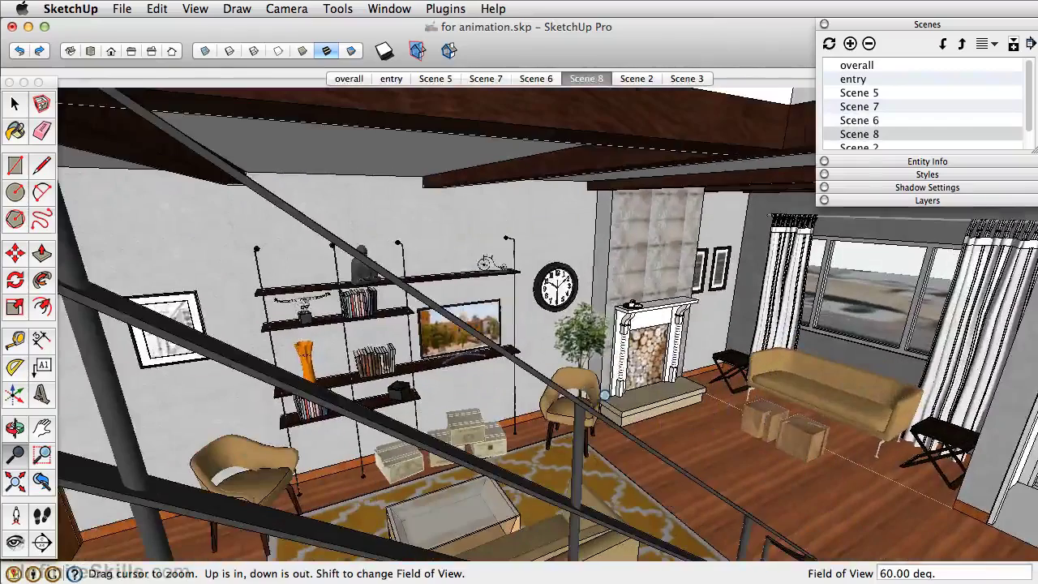
Orbit Scene 8 to a slightly higher angle over the living room and update the scene.
{"action": "middle_click_drag", "start_coordinate": [592, 393], "coordinate": [605, 203]}
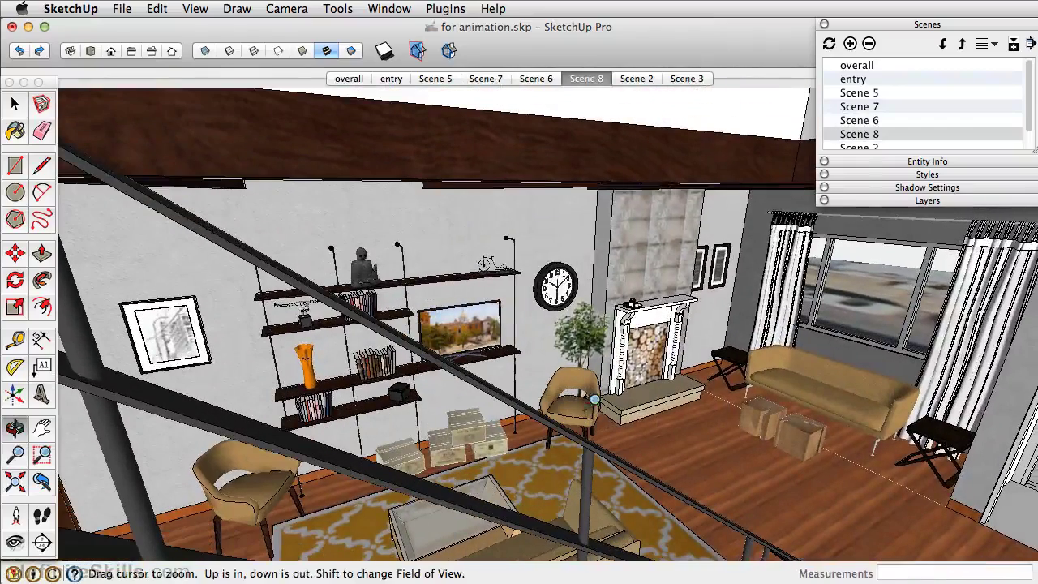
{"action": "right_click", "coordinate": [592, 79]}
{"action": "left_click", "coordinate": [612, 140]}
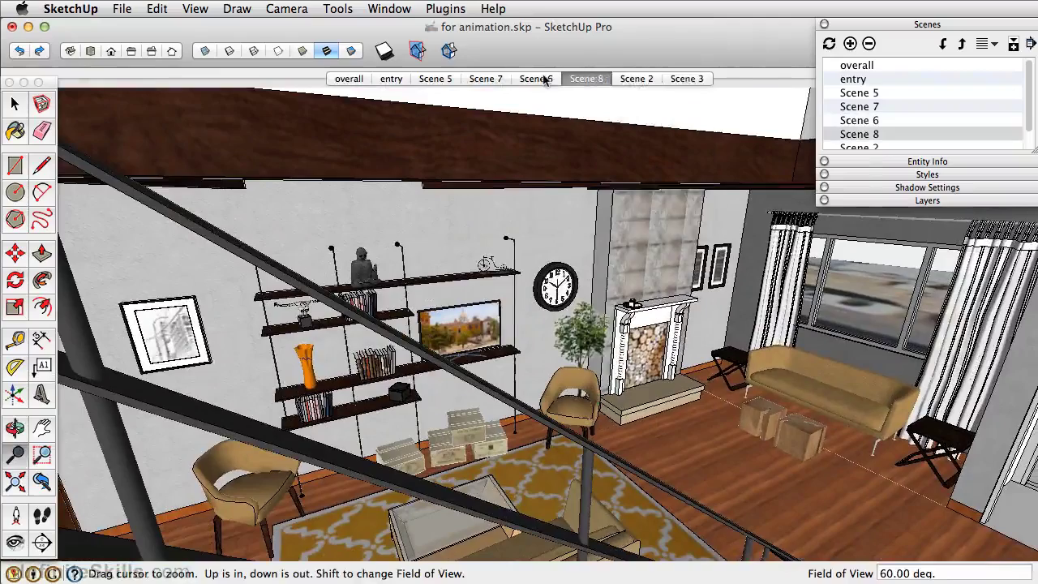
Orbit Scene 6 to a slightly higher viewpoint, update the scene and play the transition to Scene 8.
{"action": "left_click", "coordinate": [545, 78]}
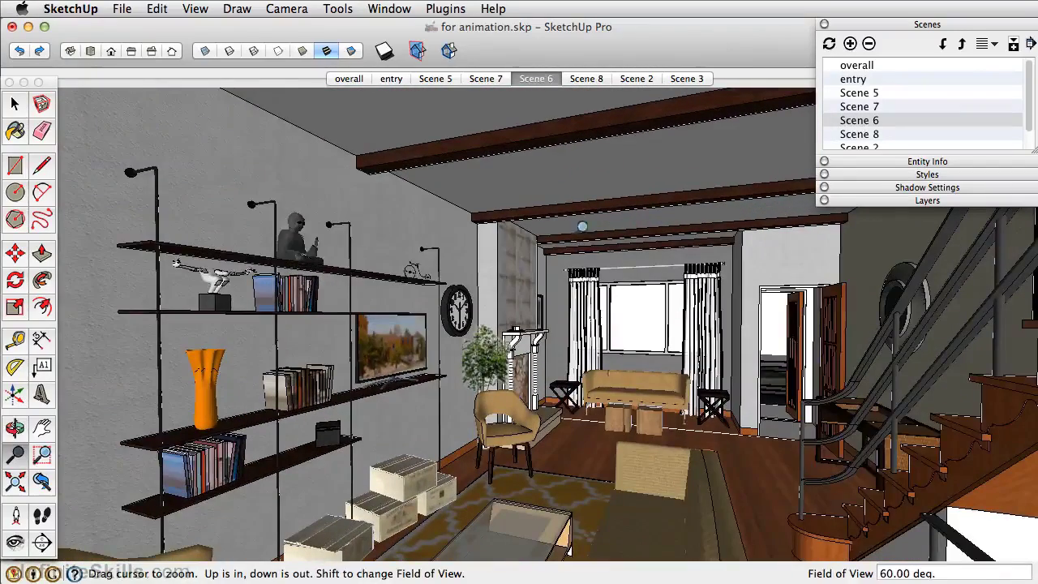
{"action": "middle_click_drag", "start_coordinate": [621, 398], "coordinate": [629, 415]}
{"action": "right_click", "coordinate": [531, 85]}
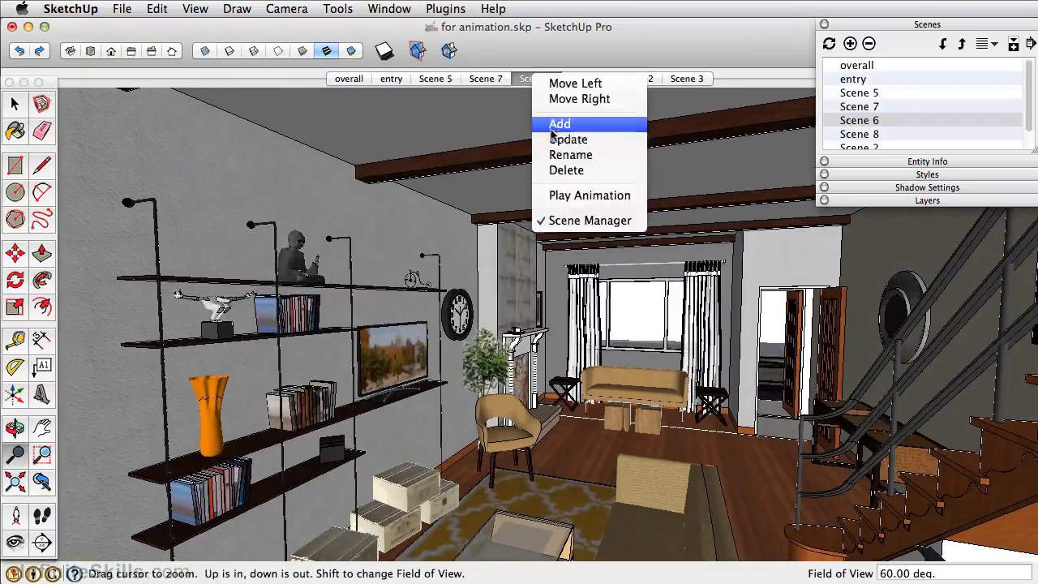
{"action": "left_click", "coordinate": [561, 139]}
{"action": "left_click", "coordinate": [584, 80]}
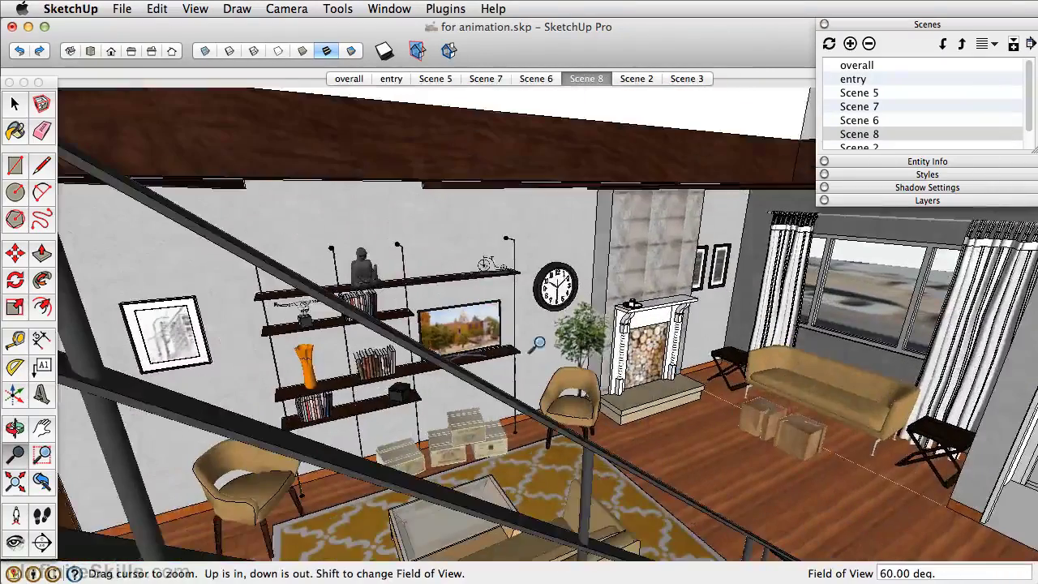
Orbit Scene 8 slightly and tilt its camera down toward the rug, update the scene and replay the transition from Scene 6.
{"action": "middle_click_drag", "start_coordinate": [537, 343], "coordinate": [540, 350]}
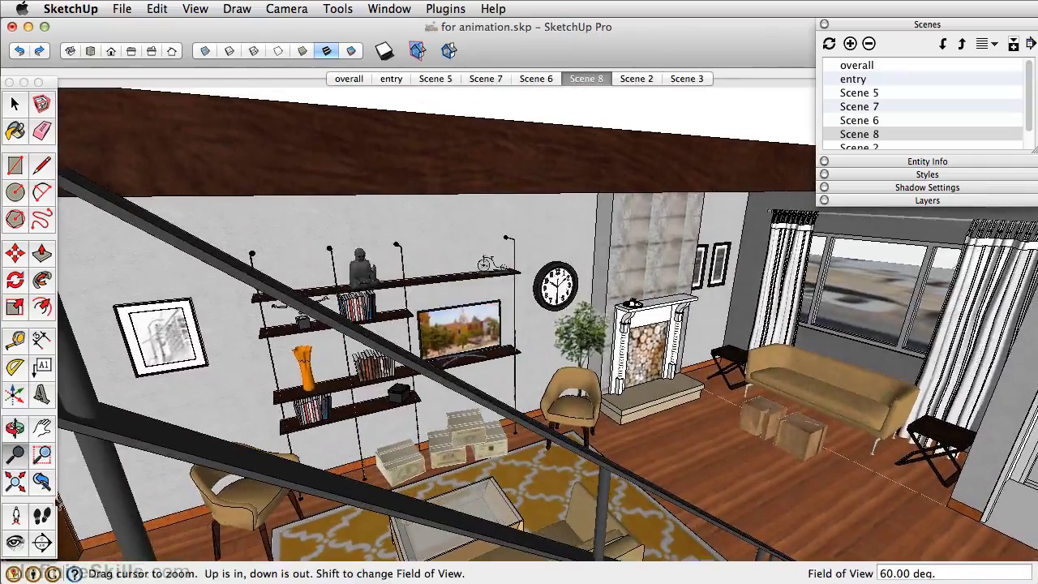
{"action": "key", "text": "o"}
{"action": "left_click_drag", "start_coordinate": [604, 365], "coordinate": [614, 422]}
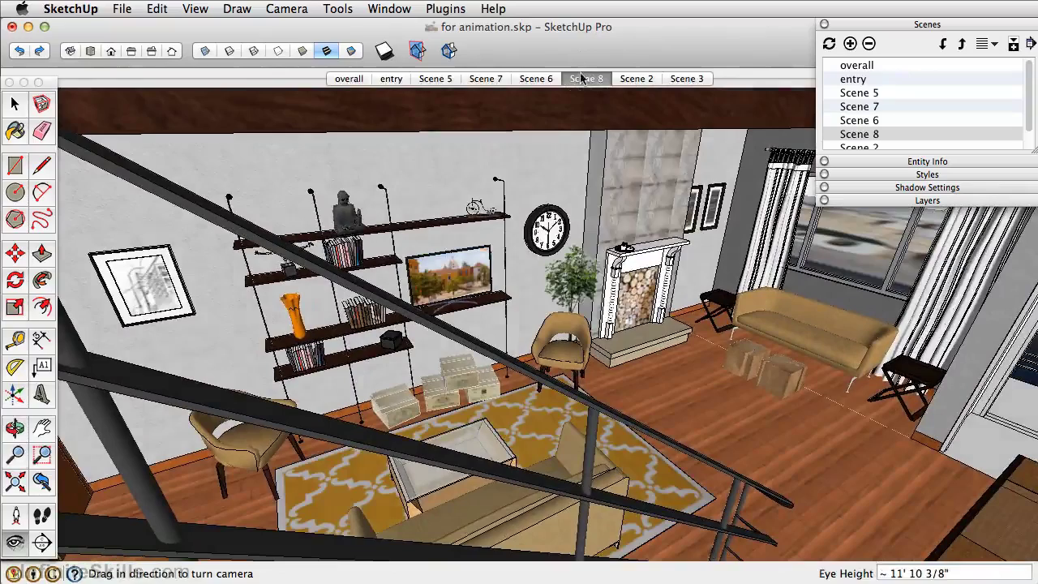
{"action": "left_click", "coordinate": [610, 144]}
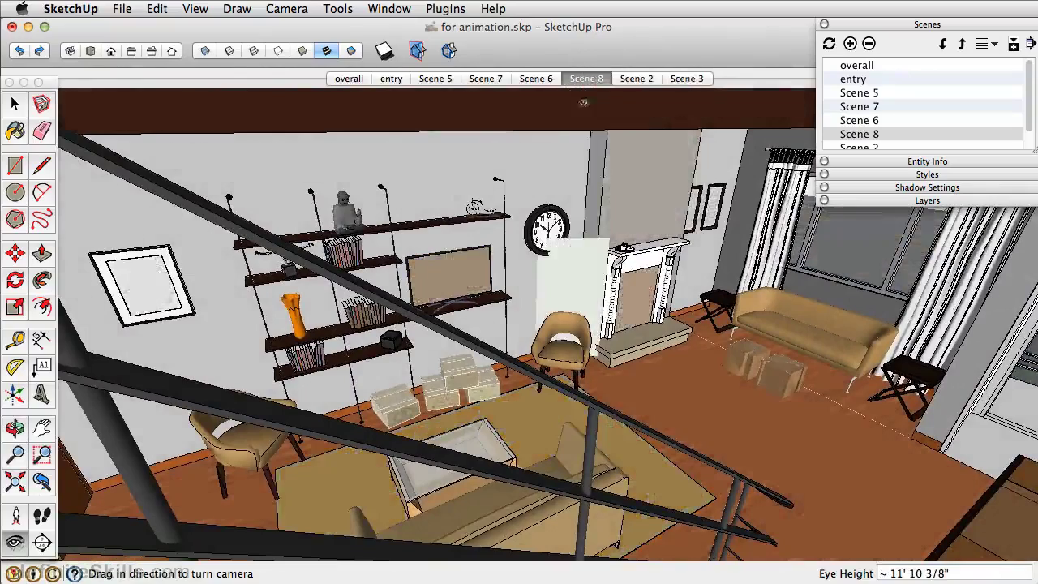
{"action": "left_click", "coordinate": [545, 85]}
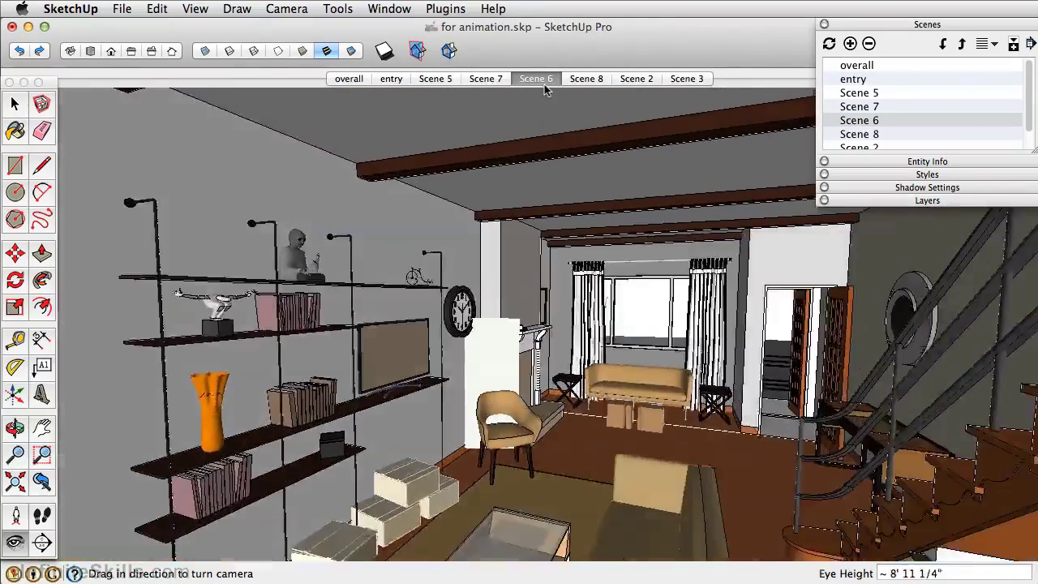
{"action": "left_click", "coordinate": [590, 81]}
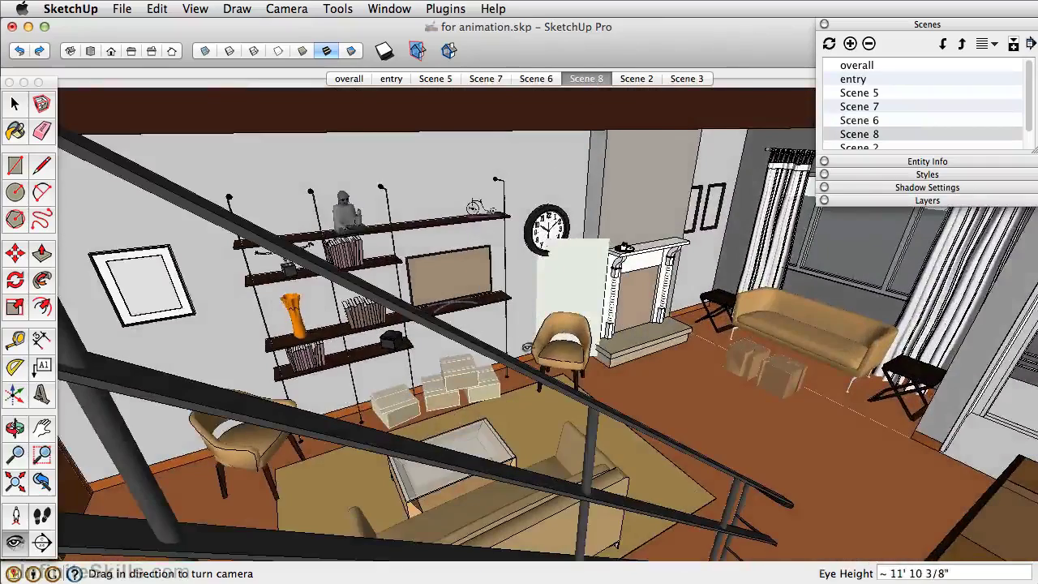
Turn Scene 8's camera slightly up and toward the window side with Look Around, and update the scene.
{"action": "left_click_drag", "start_coordinate": [528, 347], "coordinate": [552, 311]}
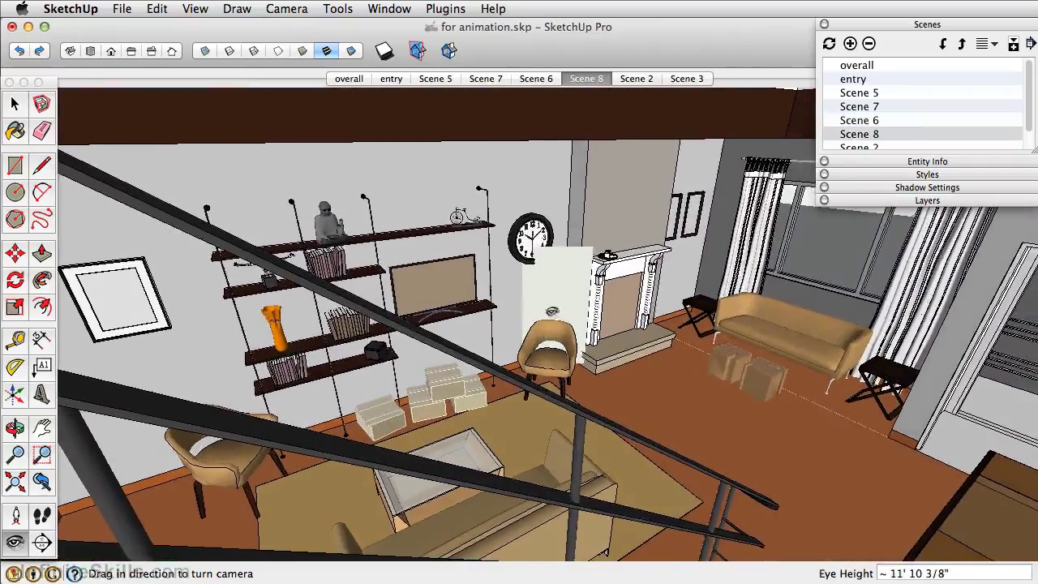
{"action": "right_click", "coordinate": [577, 81]}
{"action": "left_click", "coordinate": [600, 149]}
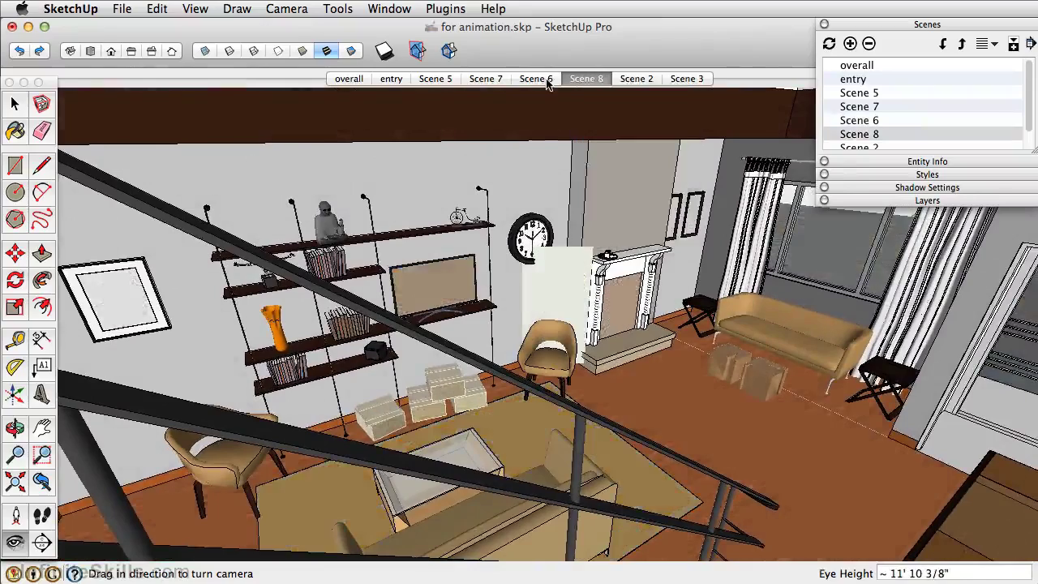
Return to Scene 6, update it and replay the transition to Scene 8.
{"action": "left_click", "coordinate": [548, 80]}
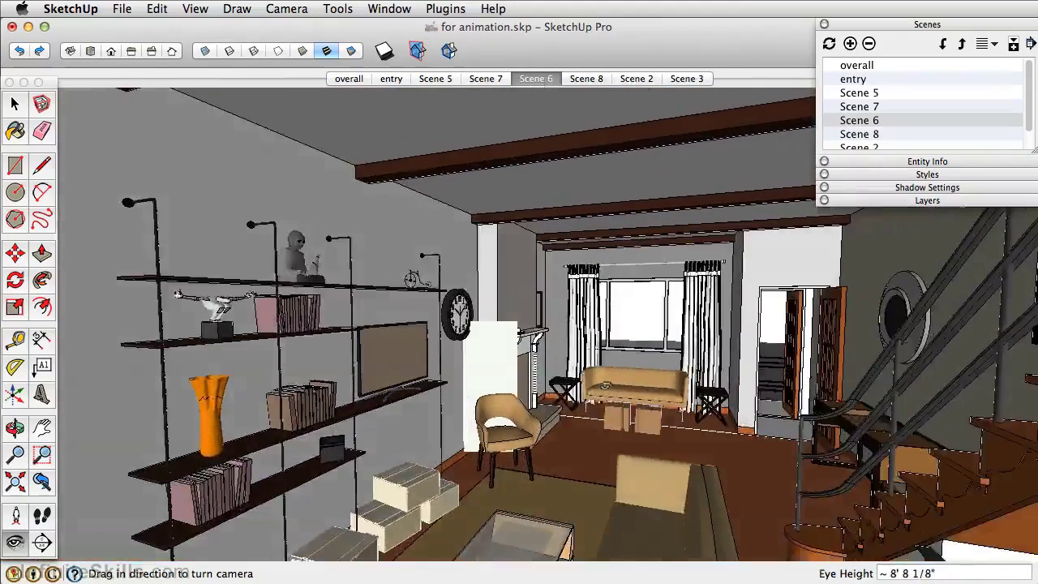
{"action": "right_click", "coordinate": [535, 77]}
{"action": "left_click", "coordinate": [568, 136]}
{"action": "left_click", "coordinate": [585, 78]}
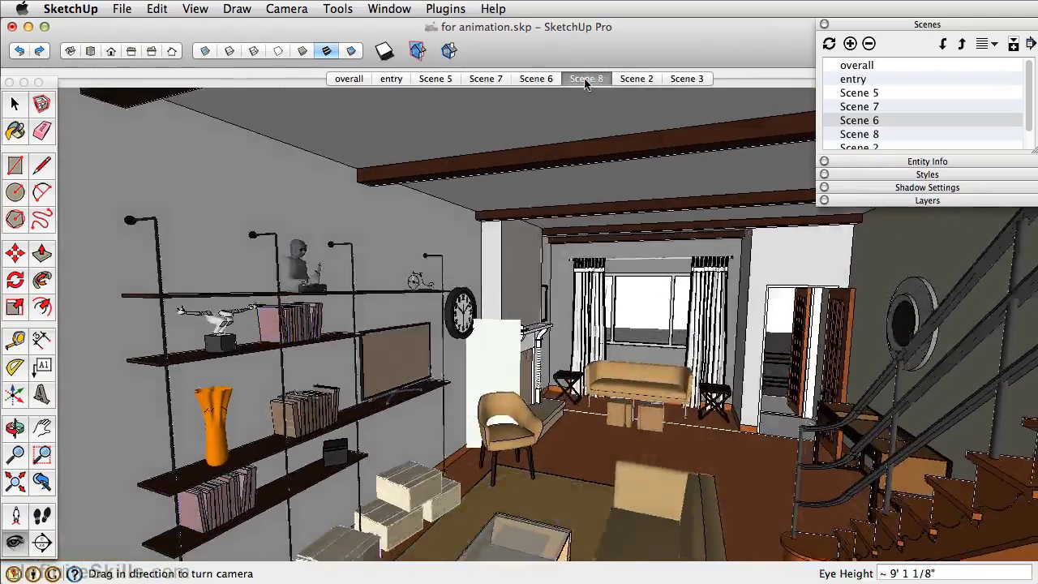